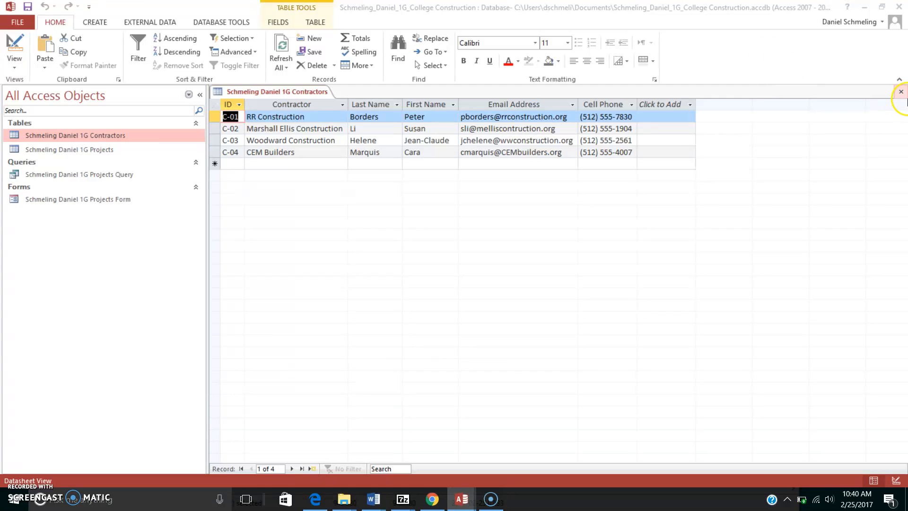
# - Close the Contractors table, view the 1G Projects table and the 1G Projects Query, and close both
pyautogui.click(900, 94)
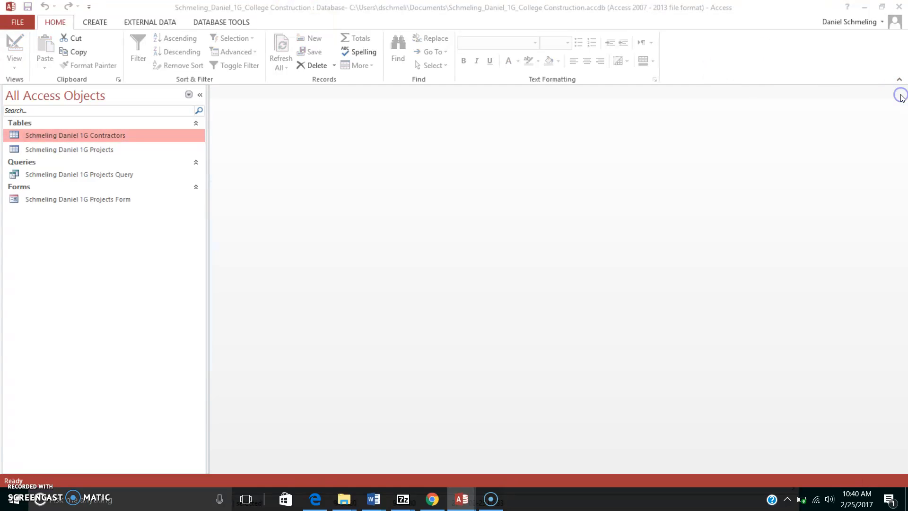
pyautogui.doubleClick(152, 149)
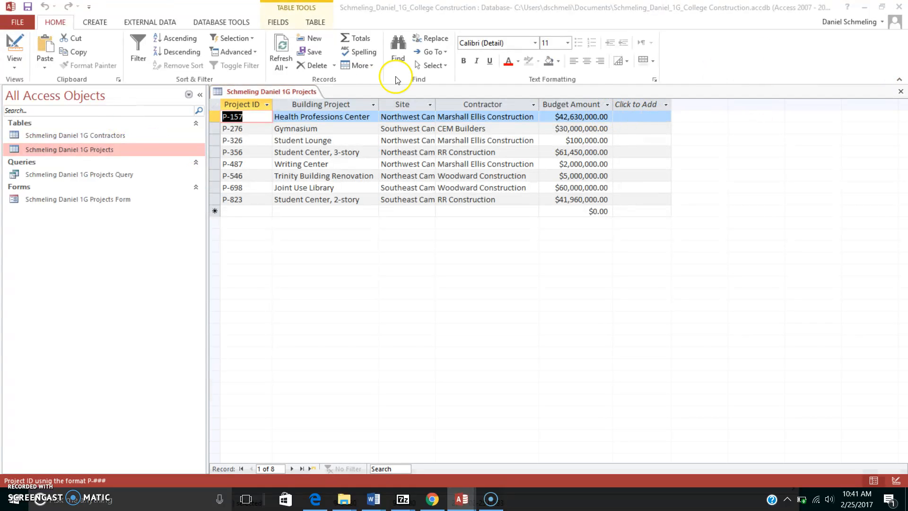
pyautogui.doubleClick(108, 175)
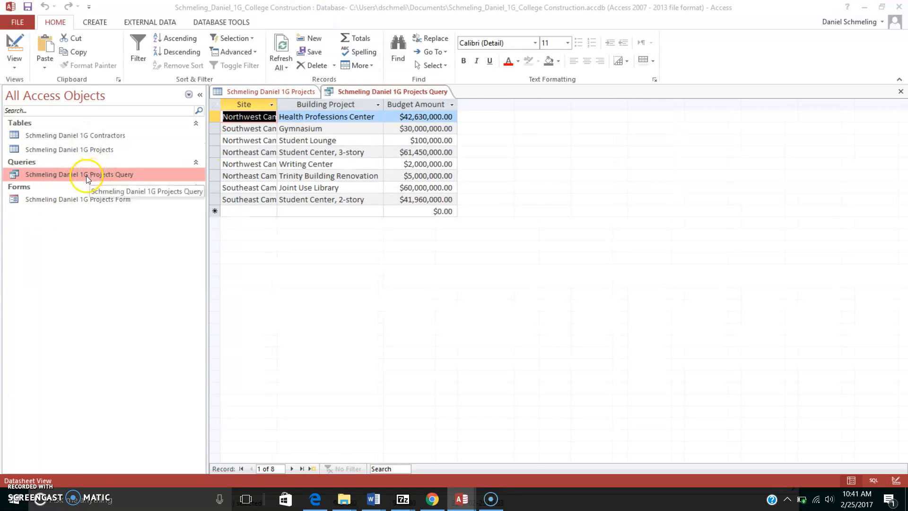
pyautogui.click(418, 91)
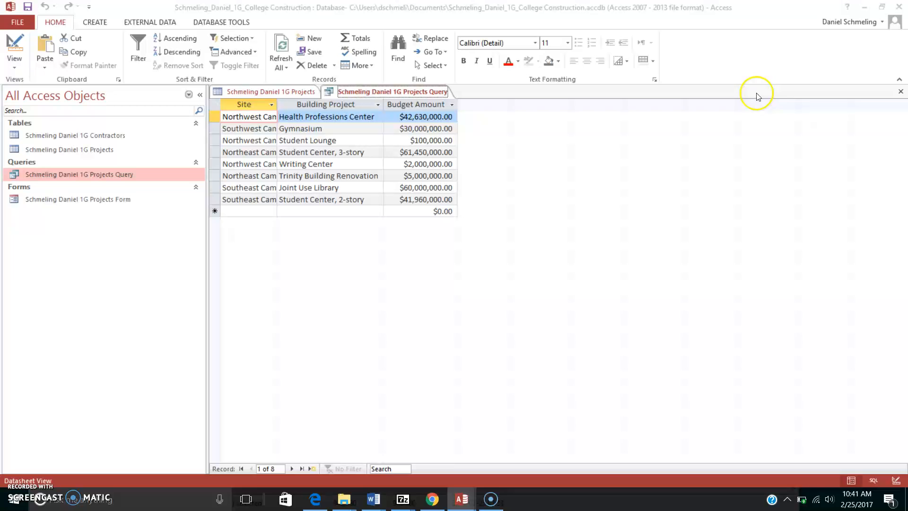
pyautogui.click(900, 91)
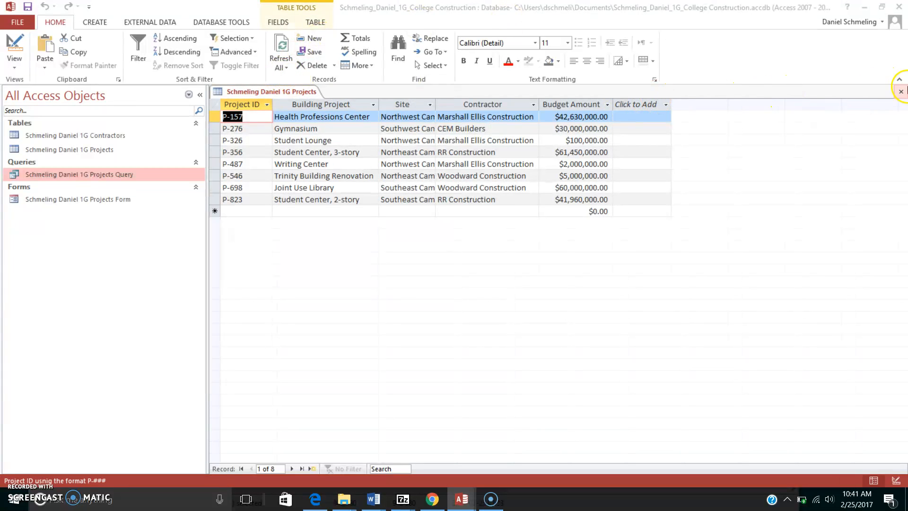
pyautogui.click(901, 92)
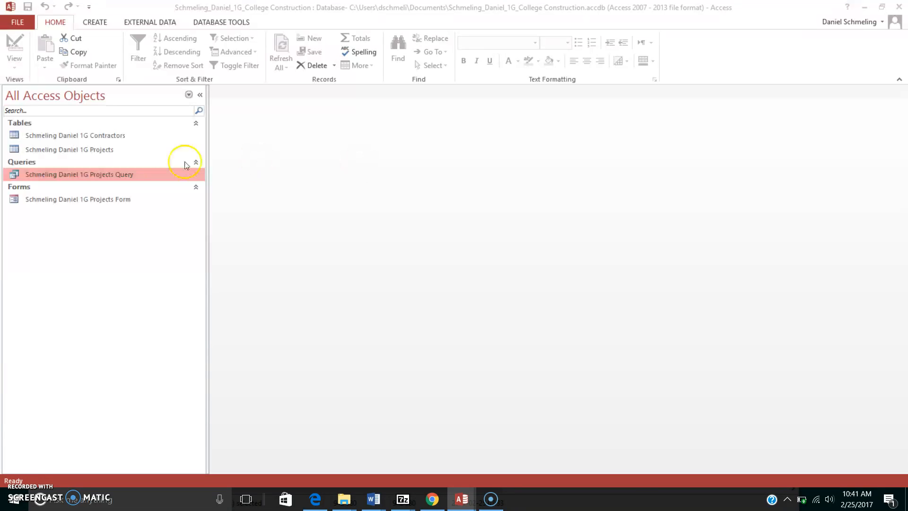
# - Open the 1G Projects table and create a basic report from it
pyautogui.doubleClick(67, 149)
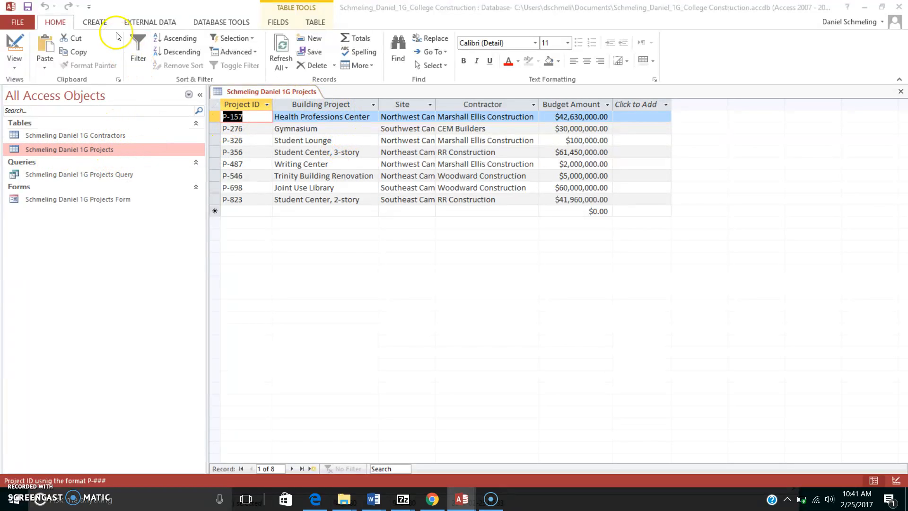
pyautogui.click(98, 22)
pyautogui.click(342, 51)
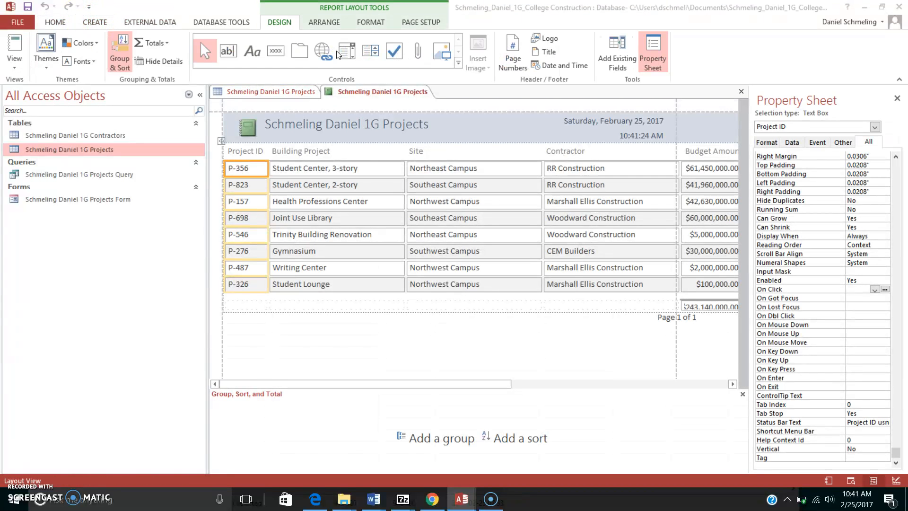
# - Hide the property sheet and delete the Budget Amount column from the report
pyautogui.click(702, 151)
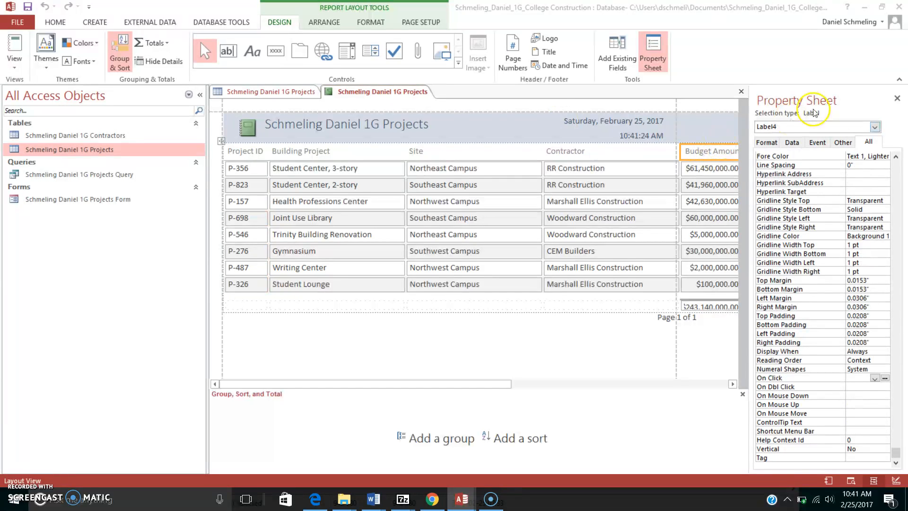
pyautogui.click(897, 98)
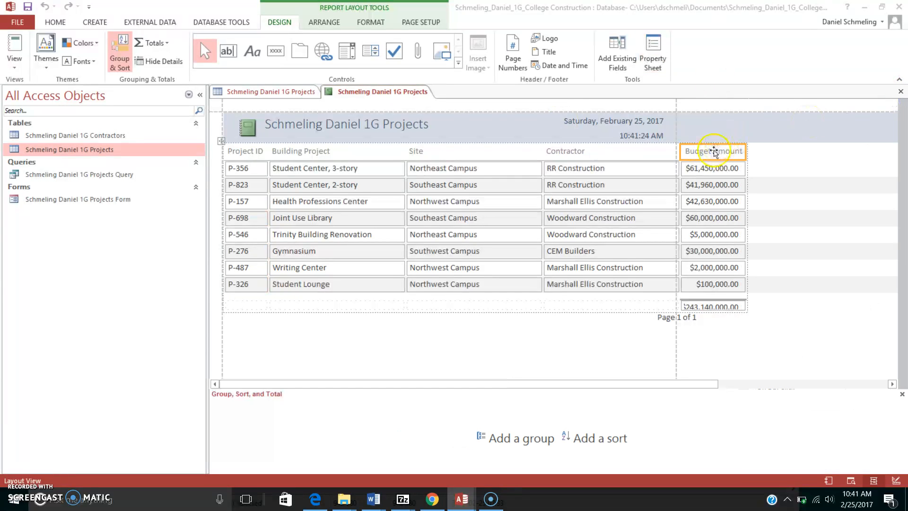
pyautogui.rightClick(712, 152)
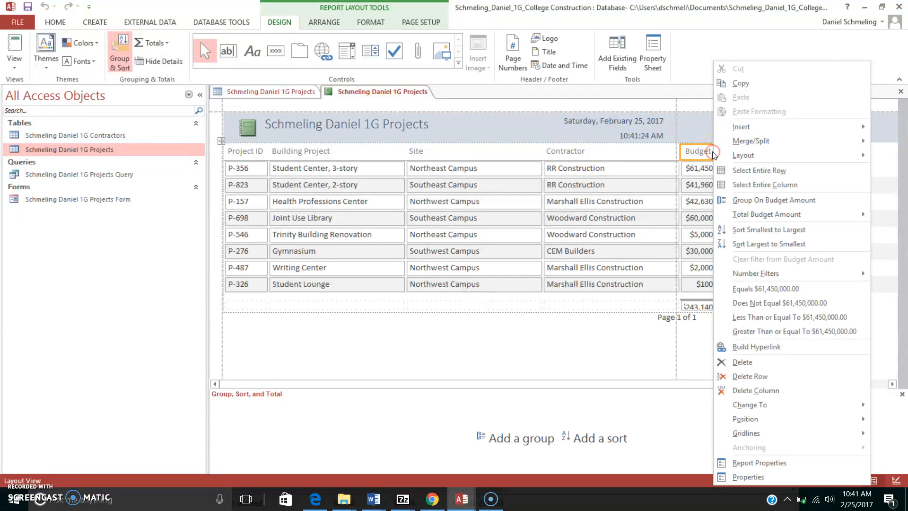
pyautogui.click(769, 367)
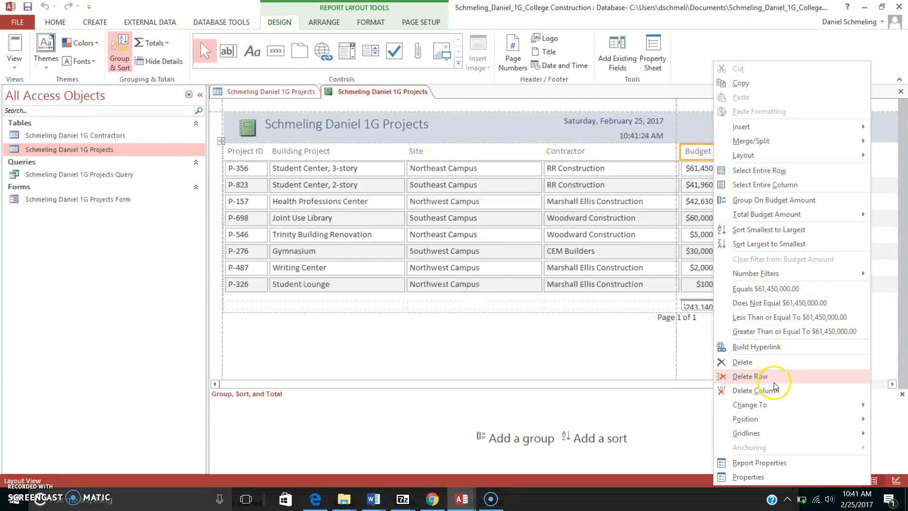
pyautogui.click(766, 390)
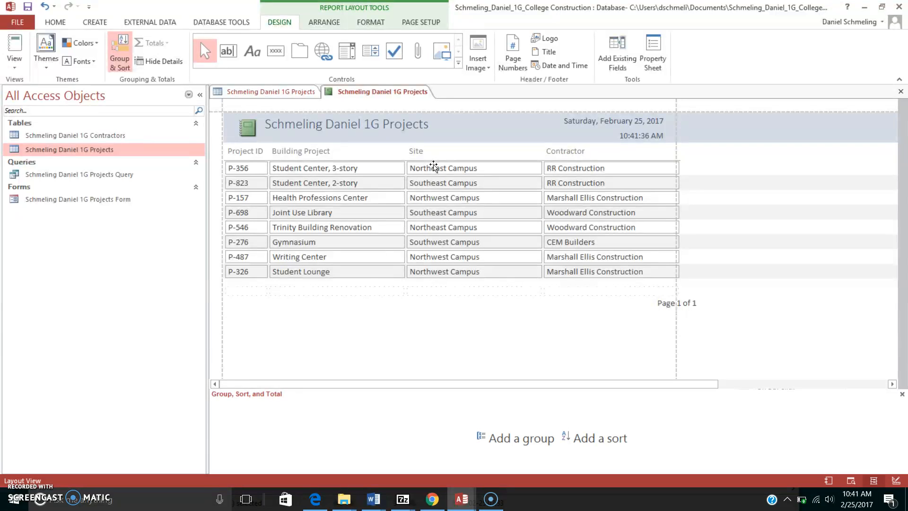
# - Add a sort on the Building Project field with A on top to the report
pyautogui.click(335, 153)
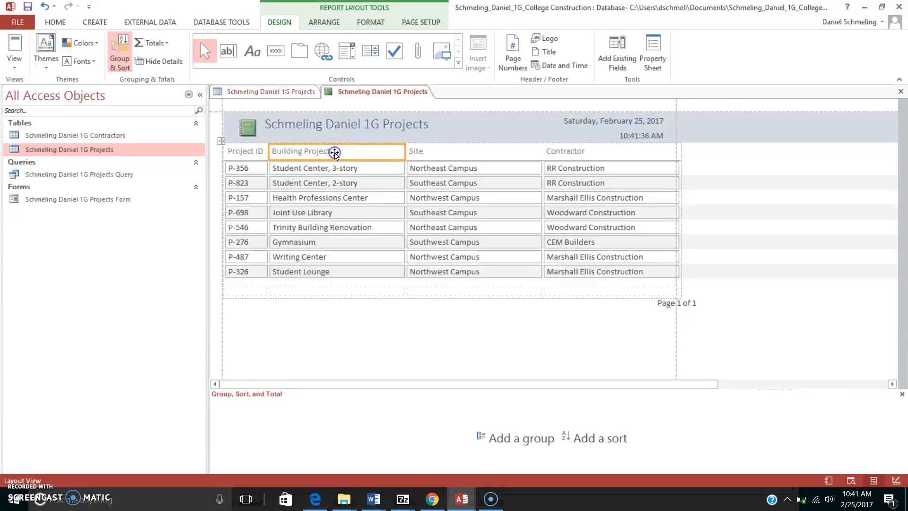
pyautogui.click(579, 440)
pyautogui.click(357, 379)
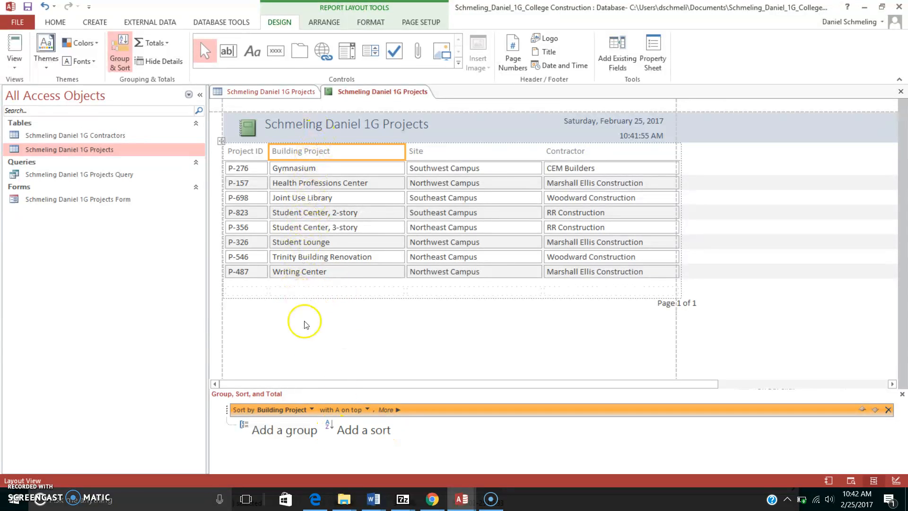
# - Add a second sort level on Building Project below the first, keeping the order with A on top
pyautogui.click(336, 428)
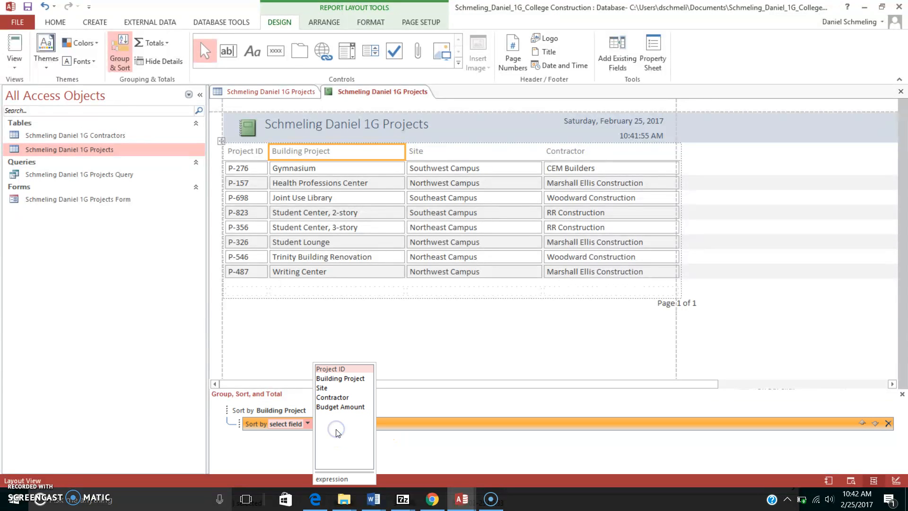
pyautogui.click(347, 379)
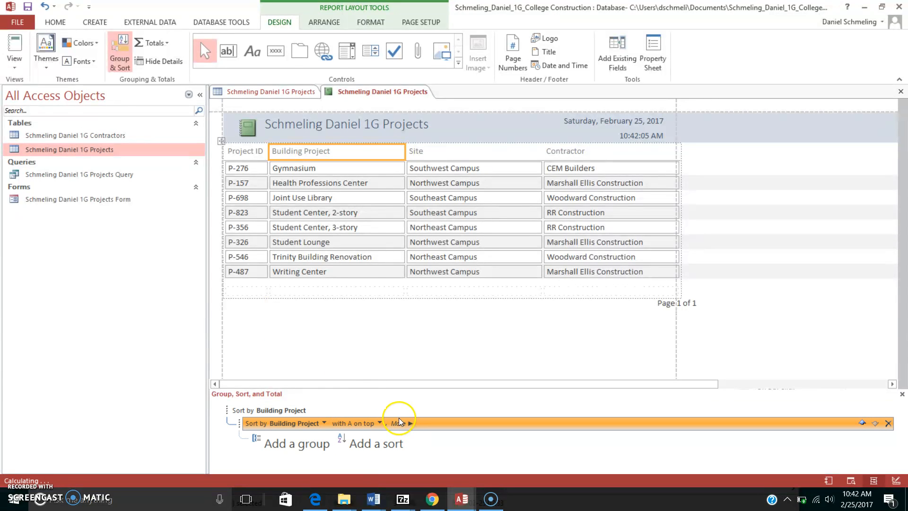
pyautogui.click(380, 423)
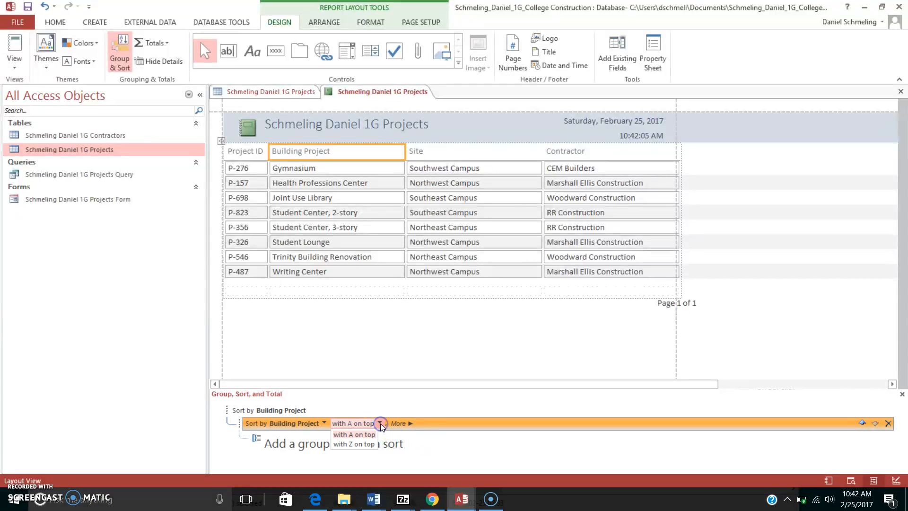
pyautogui.click(409, 380)
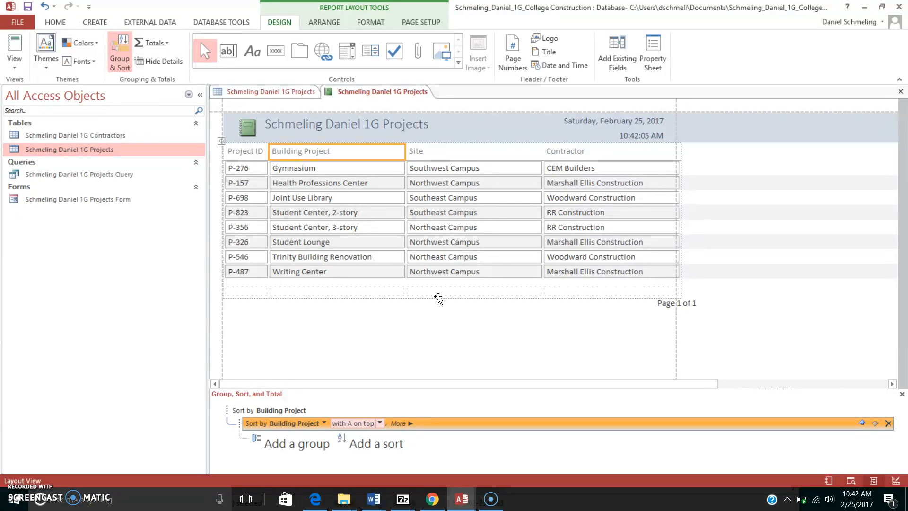
# - Show the property sheet and set the width of the report's Building Project column to 2 inches
pyautogui.click(661, 54)
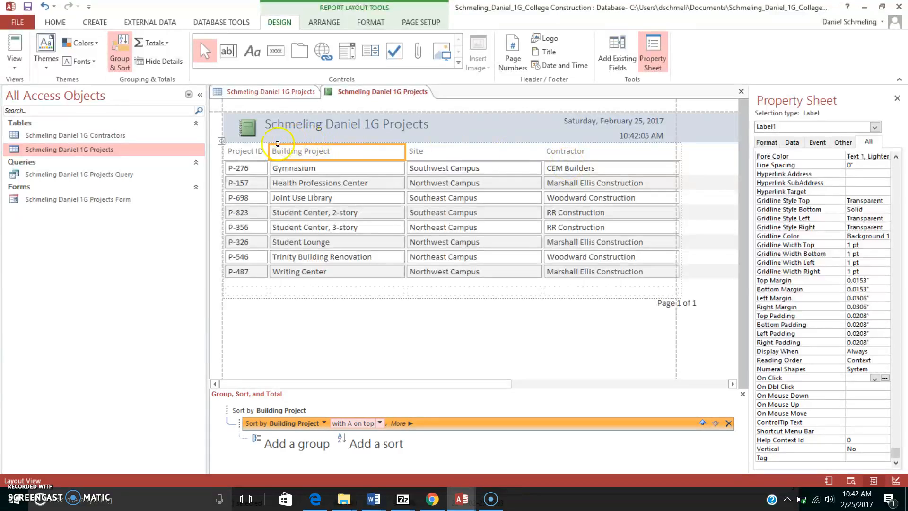
pyautogui.click(309, 154)
pyautogui.click(443, 161)
pyautogui.click(555, 151)
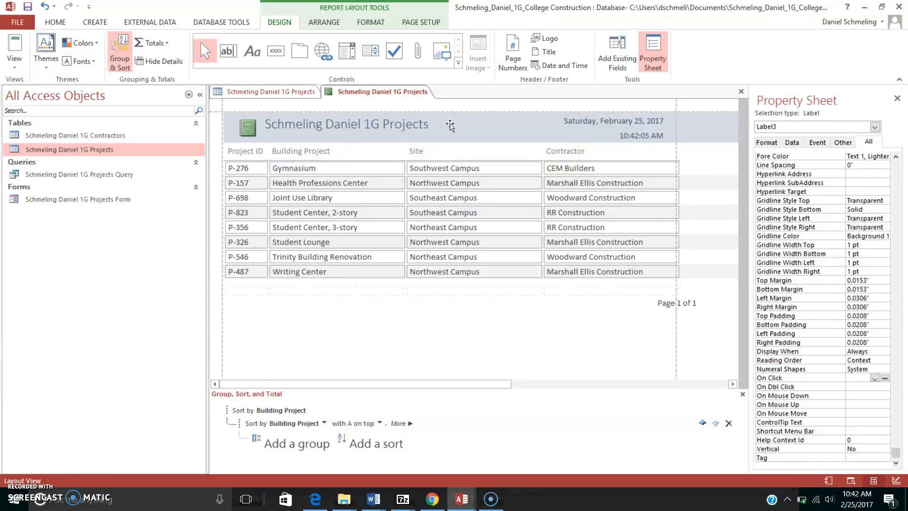
pyautogui.click(323, 153)
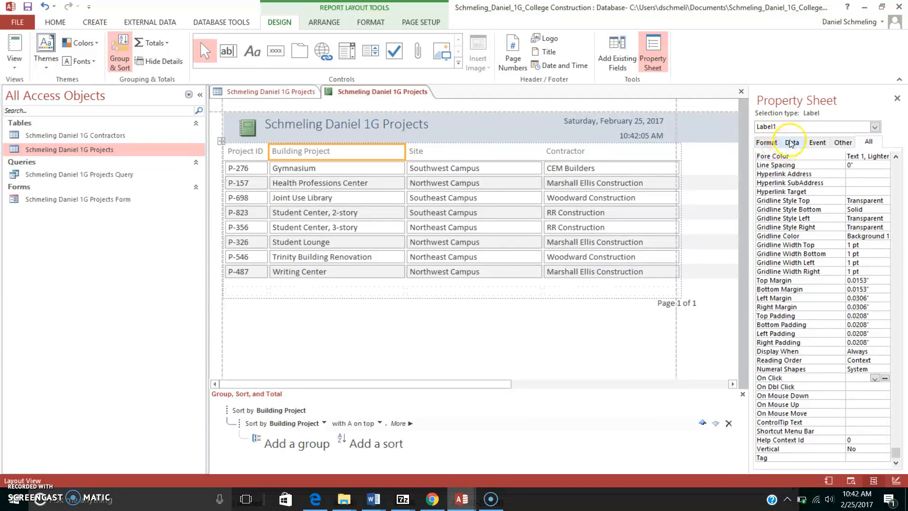
pyautogui.moveTo(896, 452); pyautogui.dragTo(904, 148)
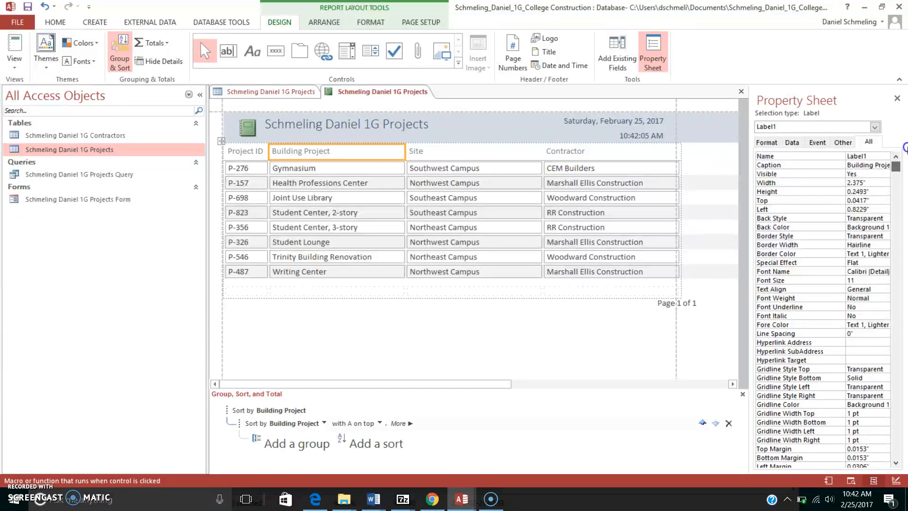
pyautogui.click(831, 187)
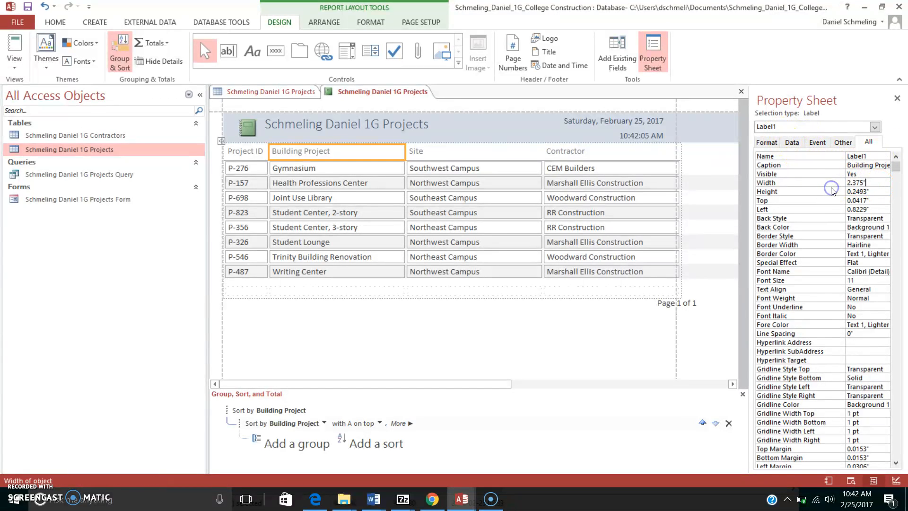
pyautogui.click(854, 181)
pyautogui.click(834, 183)
pyautogui.click(833, 208)
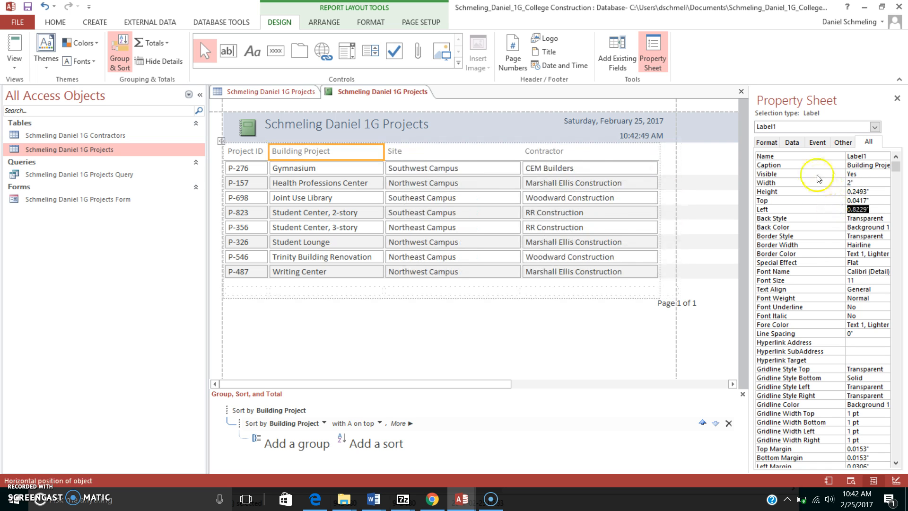
# - Set the width of the report's Site column to 2 inches
pyautogui.click(462, 156)
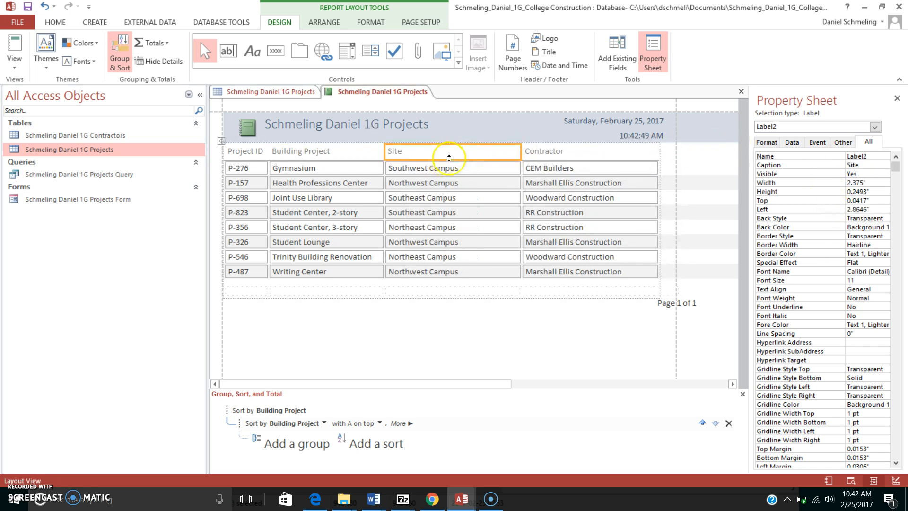
pyautogui.click(834, 182)
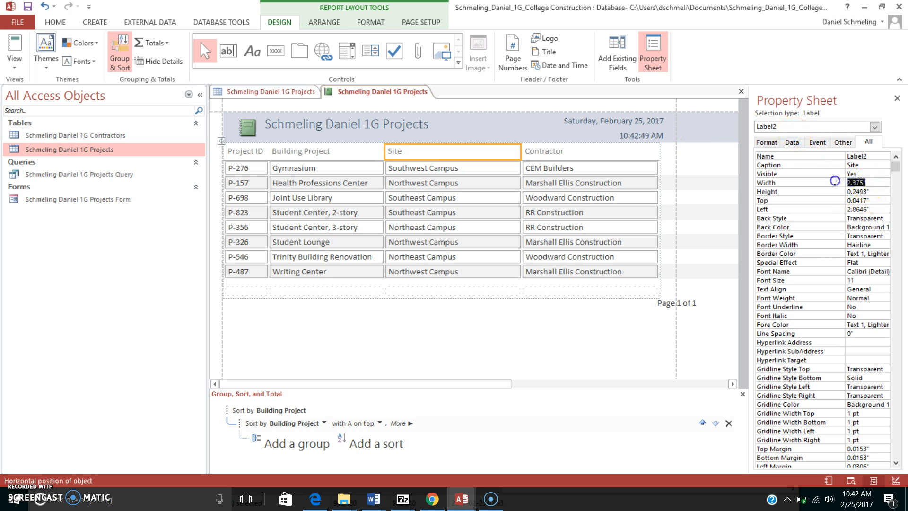
pyautogui.write('2')
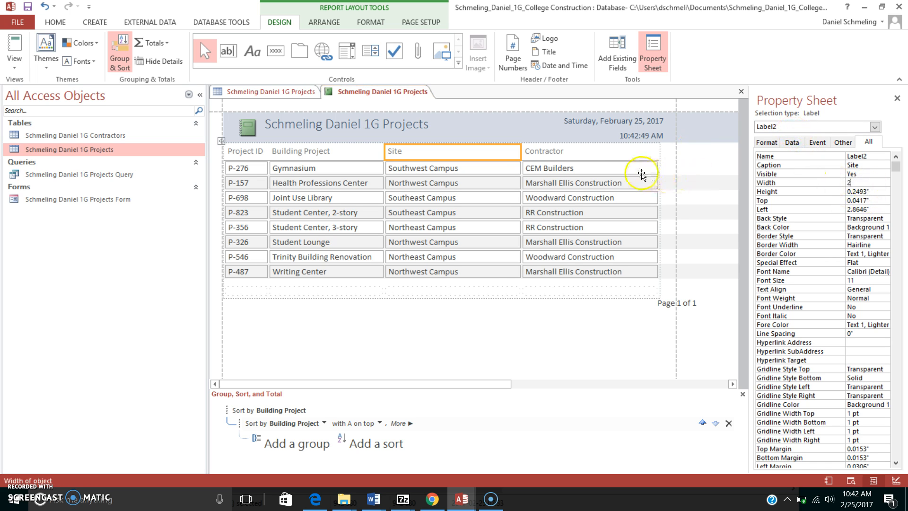
# - Set the width of the report's Contractor column to 2 inches, dismissing any error message
pyautogui.click(598, 156)
pyautogui.click(822, 184)
pyautogui.write('2')
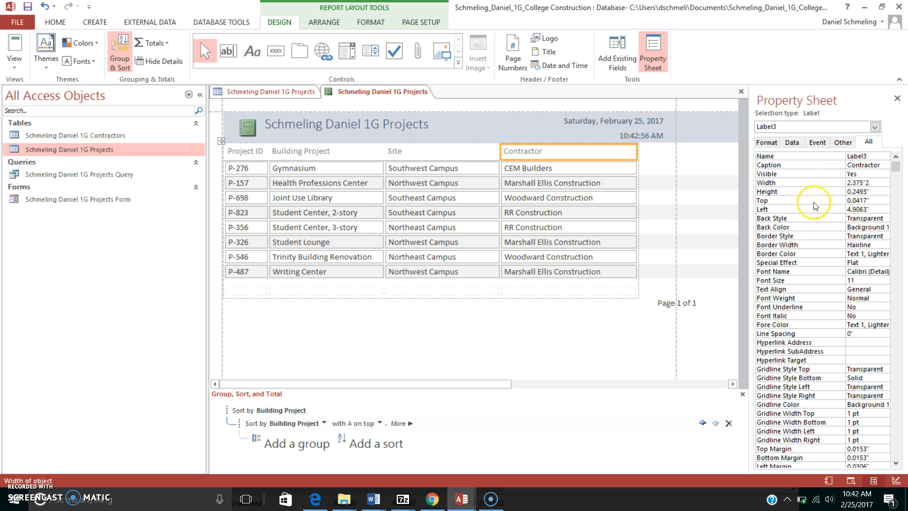
pyautogui.click(813, 201)
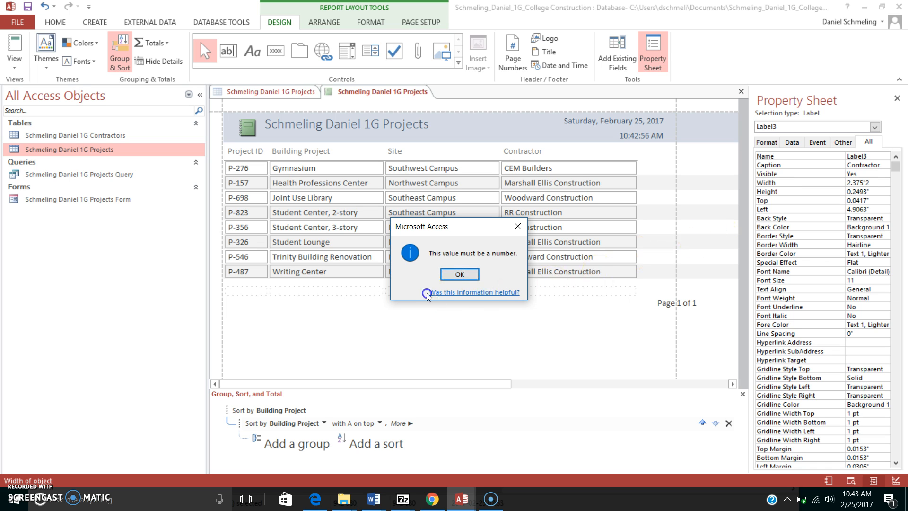
pyautogui.click(518, 226)
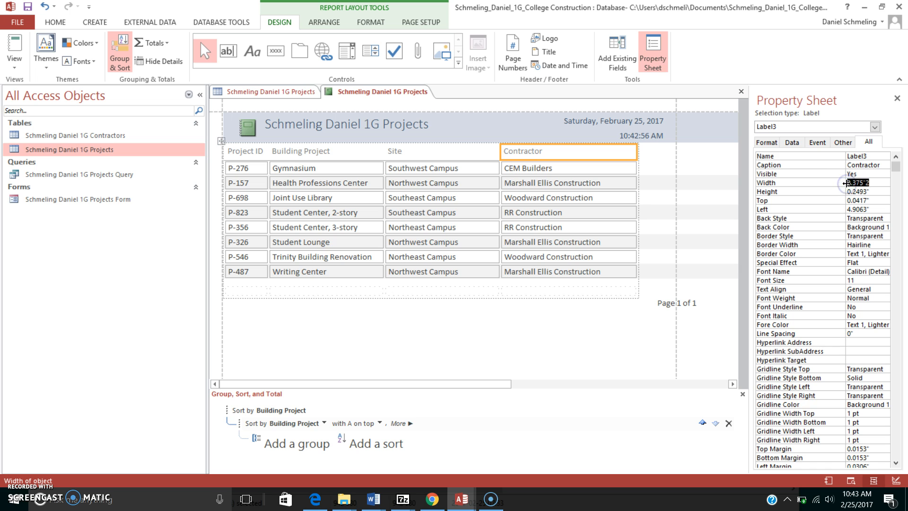
pyautogui.write('2.5')
pyautogui.press('Return')
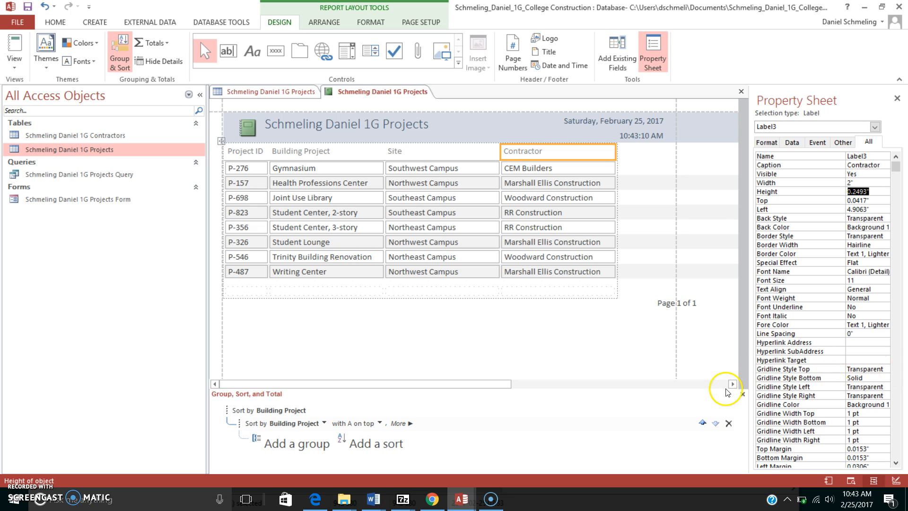
# - Show the finished Projects report in print preview and look over the page
pyautogui.click(17, 22)
pyautogui.click(35, 165)
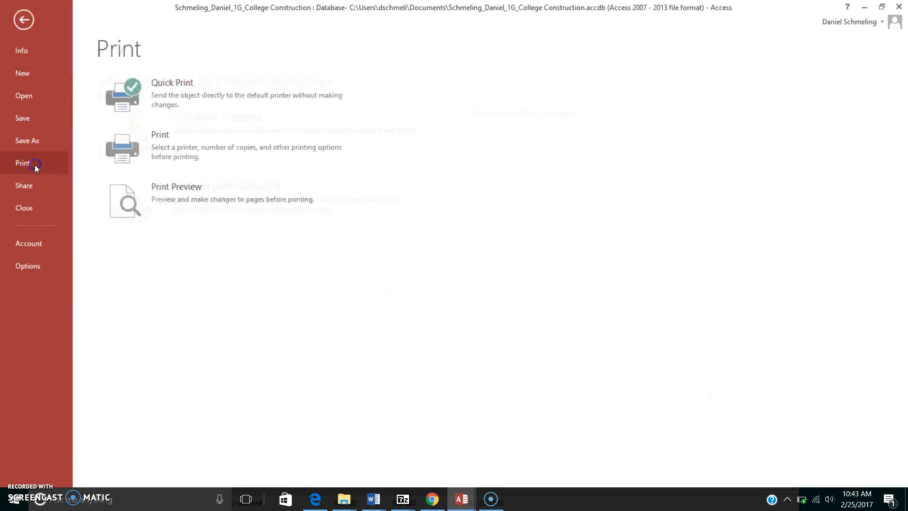
pyautogui.click(189, 196)
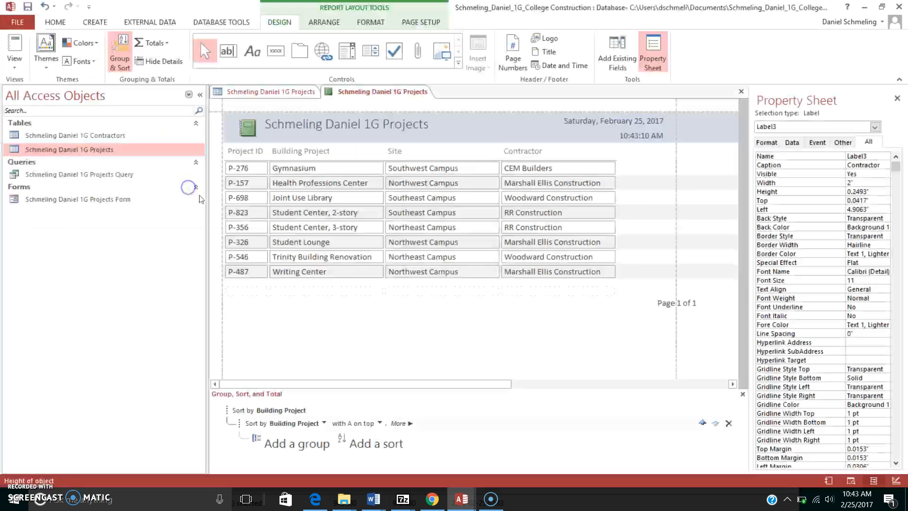
pyautogui.moveTo(901, 181)
pyautogui.mouseDown()
pyautogui.moveTo(905, 367)
pyautogui.moveTo(904, 179)
pyautogui.mouseUp()
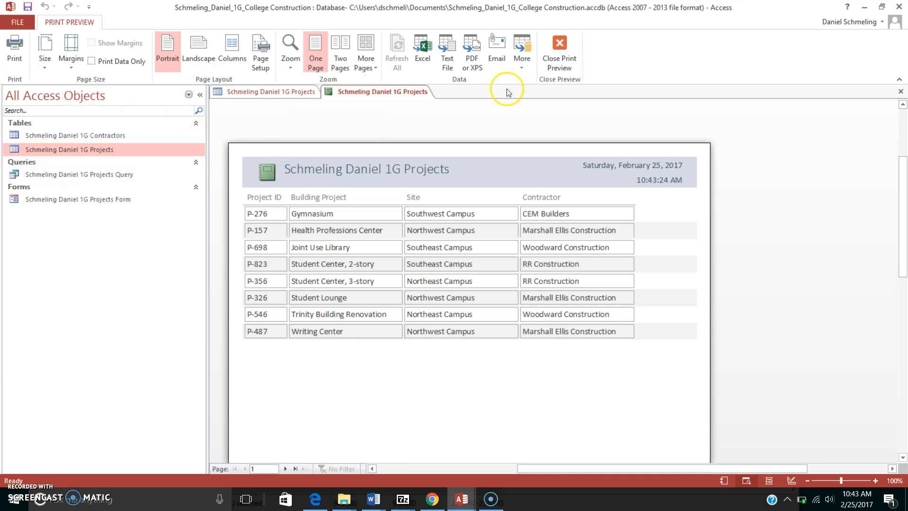
# - Close the print preview and delete the page number text box from the report's footer
pyautogui.click(554, 60)
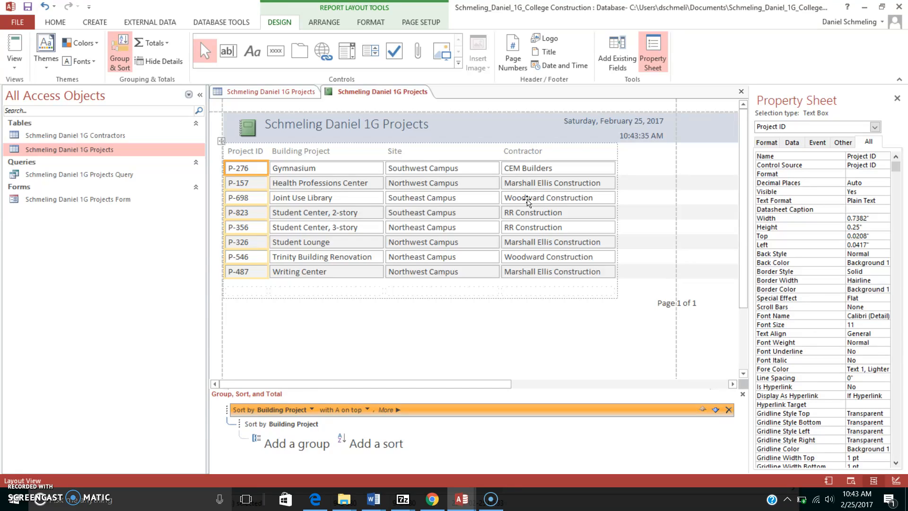
pyautogui.click(405, 220)
pyautogui.click(634, 305)
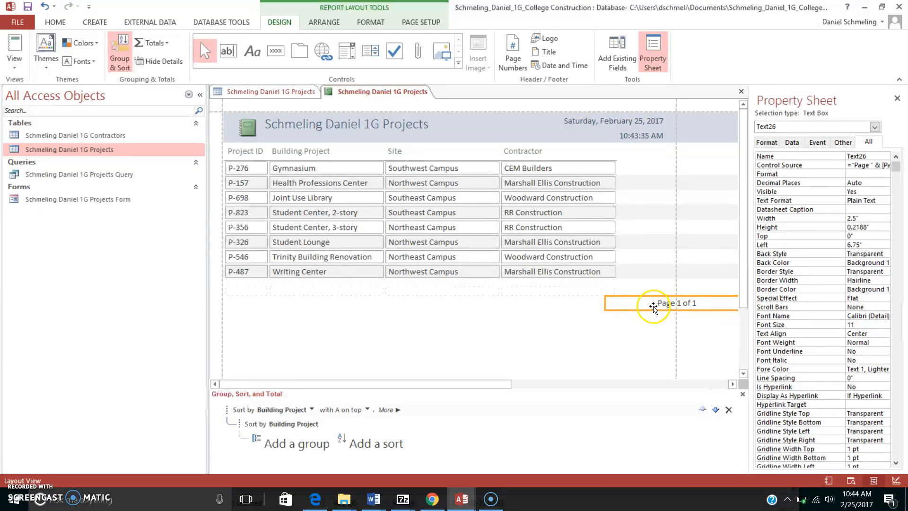
pyautogui.press('Delete')
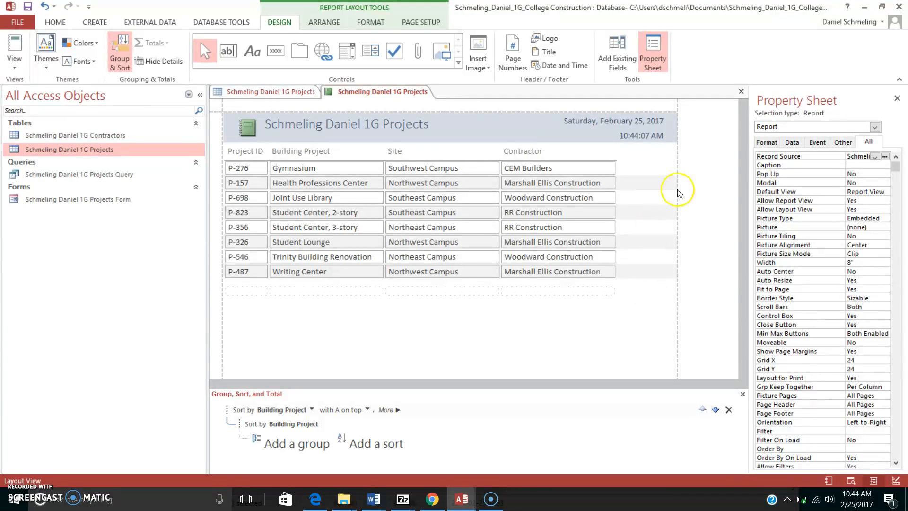
# - Close the report and save it with Reports appended, so its name ends in 1G Projects Reports
pyautogui.click(744, 92)
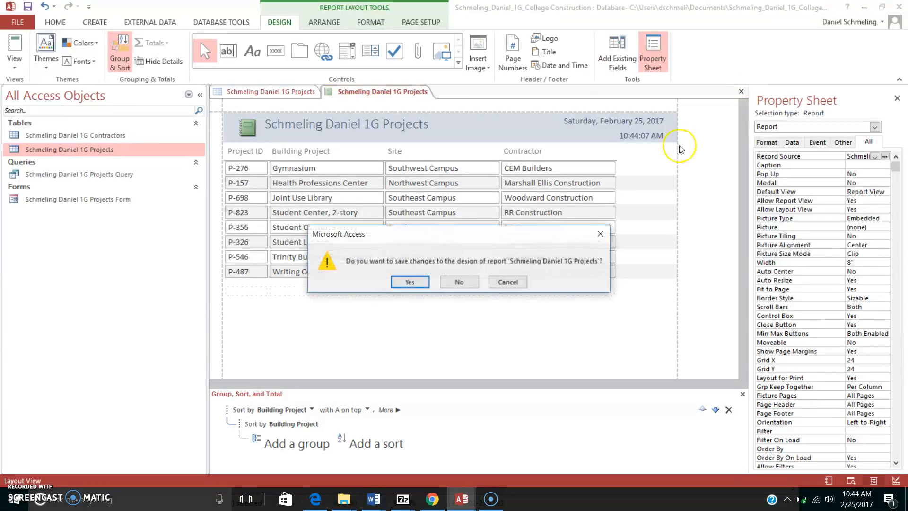
pyautogui.click(403, 282)
pyautogui.click(478, 175)
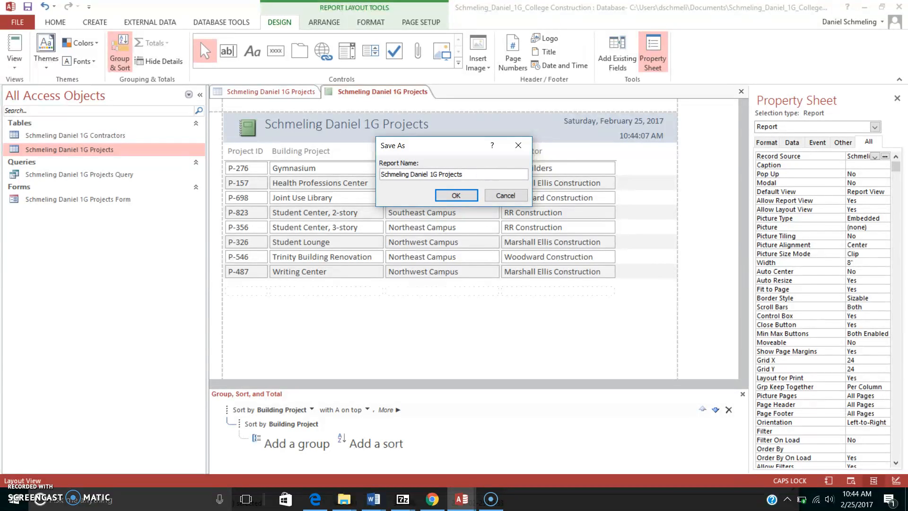
pyautogui.press('BackSpace')
pyautogui.press('BackSpace')
pyautogui.press('BackSpace')
pyautogui.press('BackSpace')
pyautogui.press('capslock')
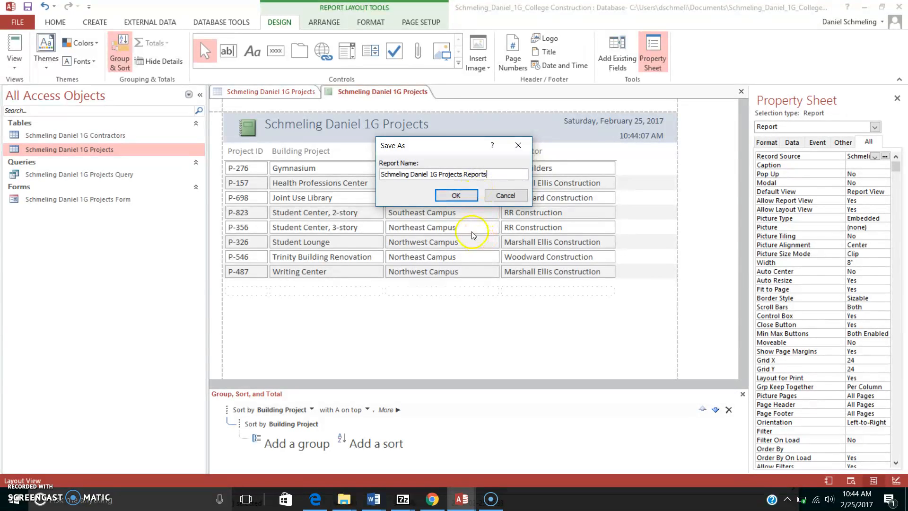
pyautogui.click(466, 201)
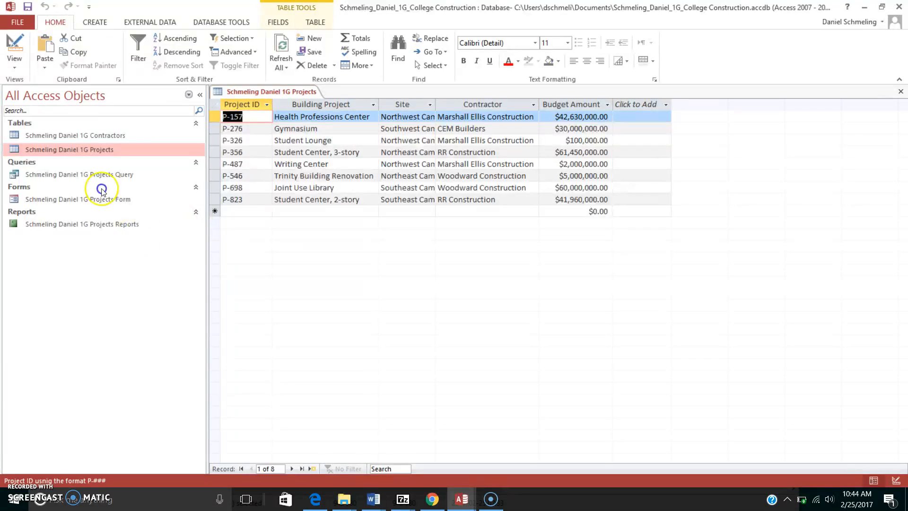
# - Open the saved 1G Projects Reports report to check its layout, and close it again
pyautogui.doubleClick(126, 225)
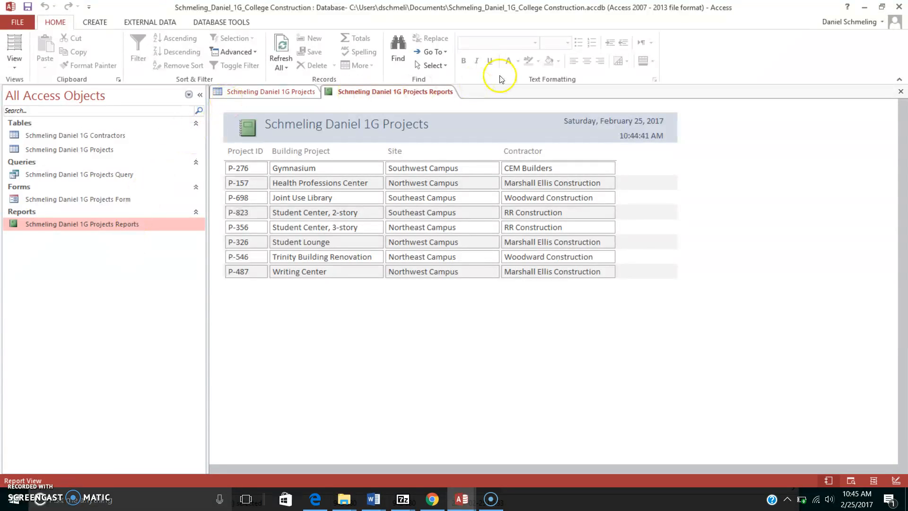
pyautogui.click(412, 92)
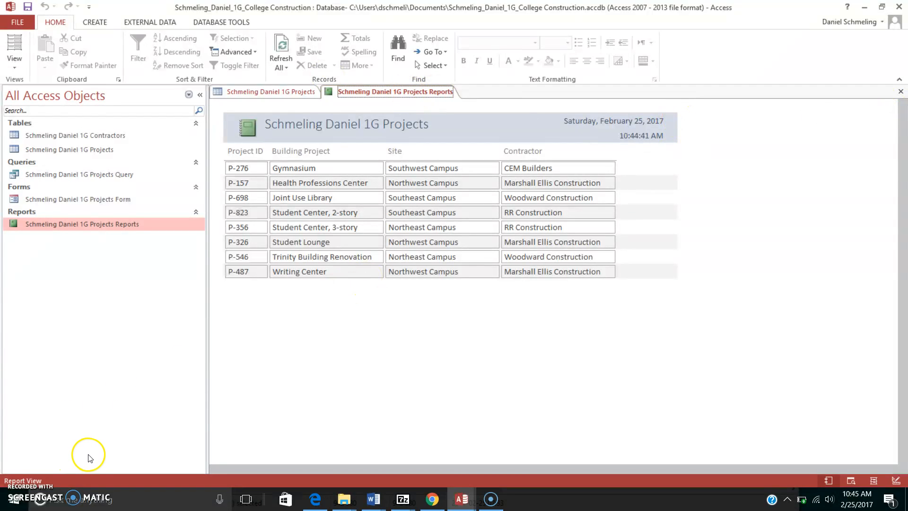
pyautogui.click(900, 92)
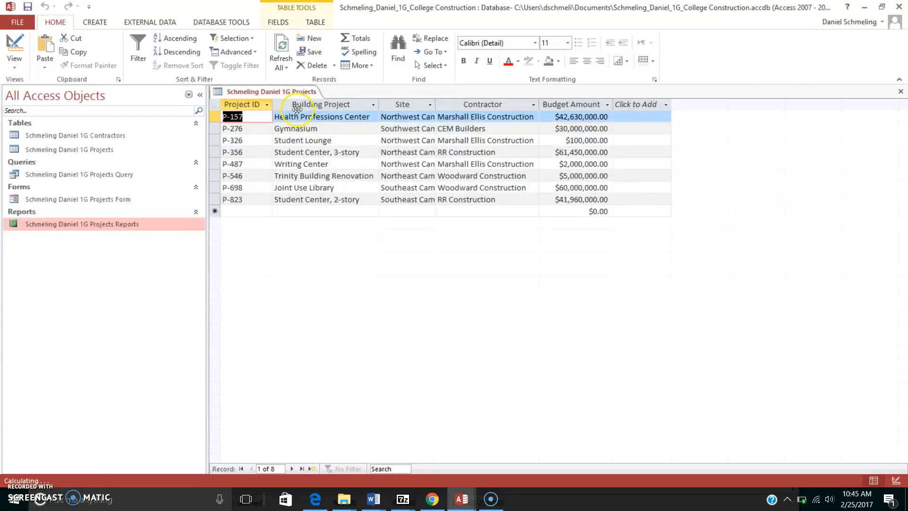
# - Close the 1G Projects table and organize the navigation pane by Tables and Related Views
pyautogui.click(302, 92)
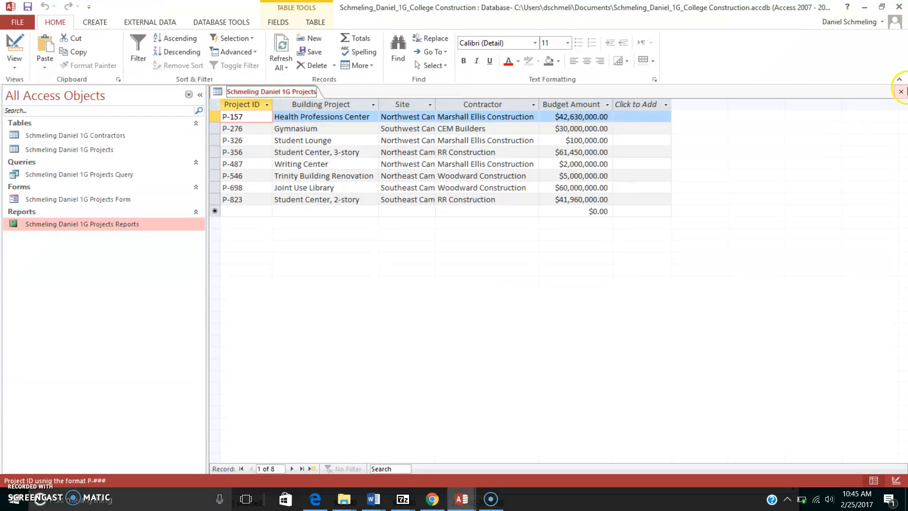
pyautogui.click(900, 91)
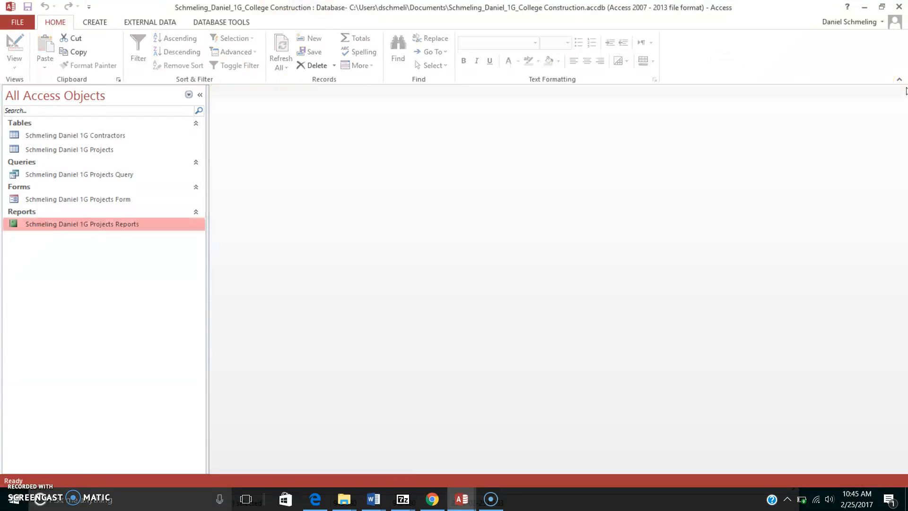
pyautogui.click(187, 96)
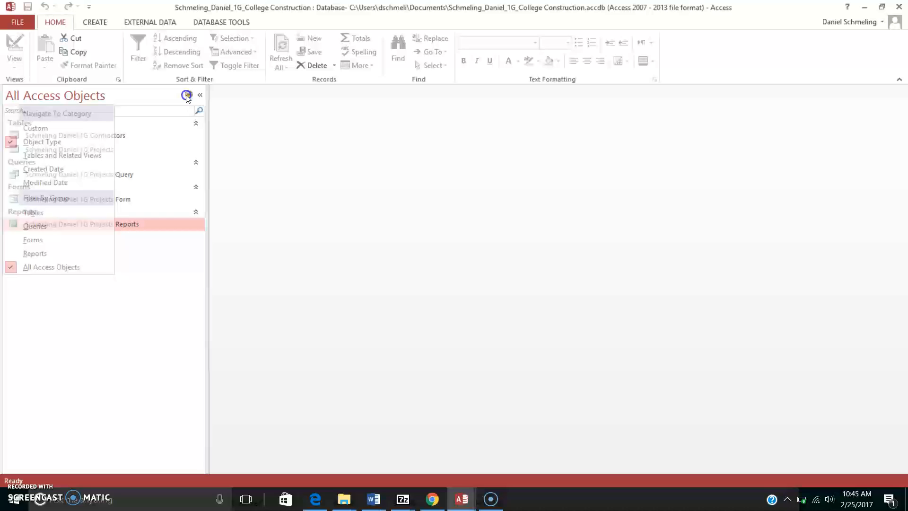
pyautogui.click(80, 154)
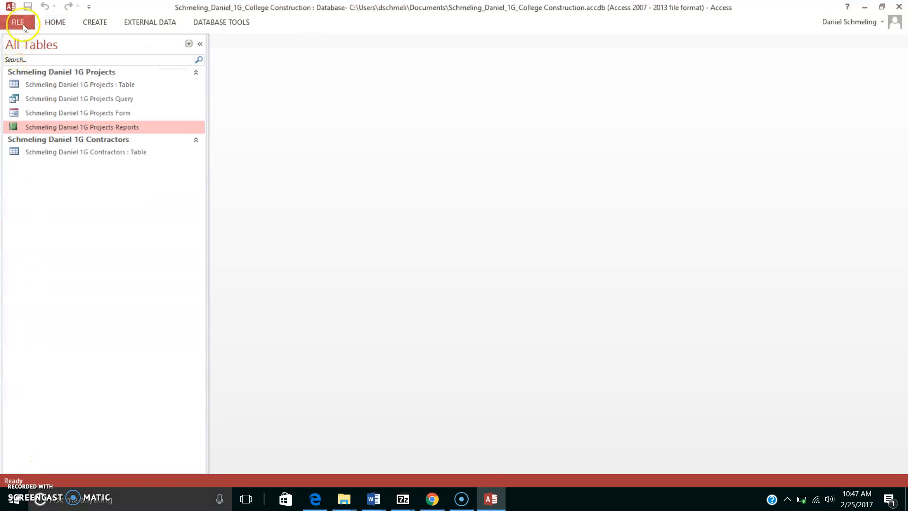
# - Close the College Construction database while keeping the program open
pyautogui.click(23, 27)
pyautogui.click(24, 21)
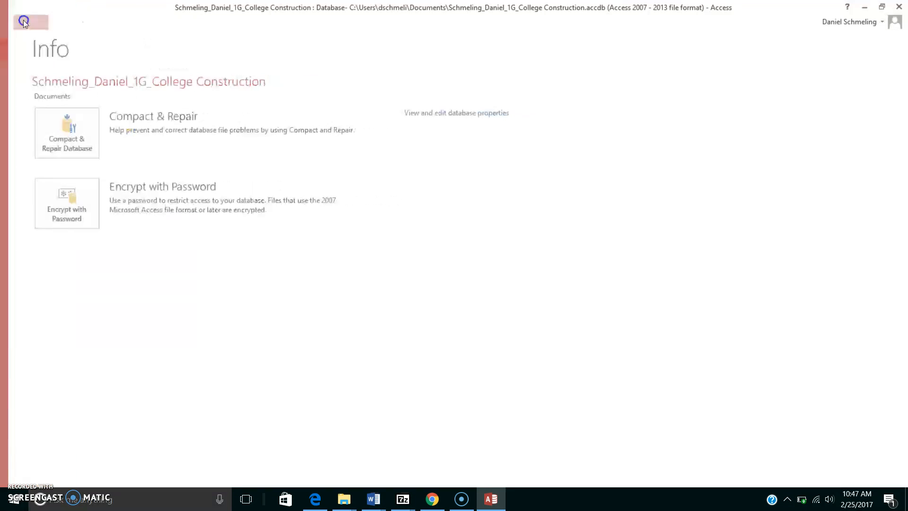
pyautogui.click(24, 21)
pyautogui.click(21, 167)
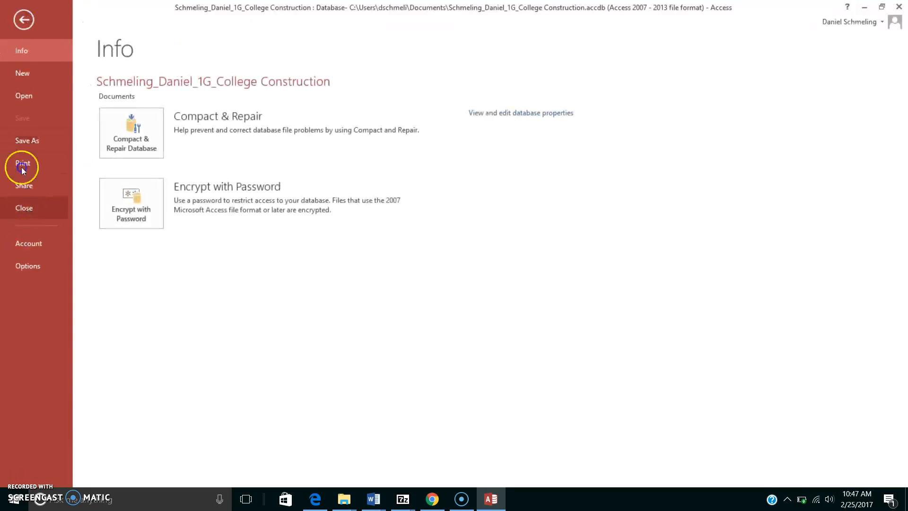
pyautogui.click(24, 208)
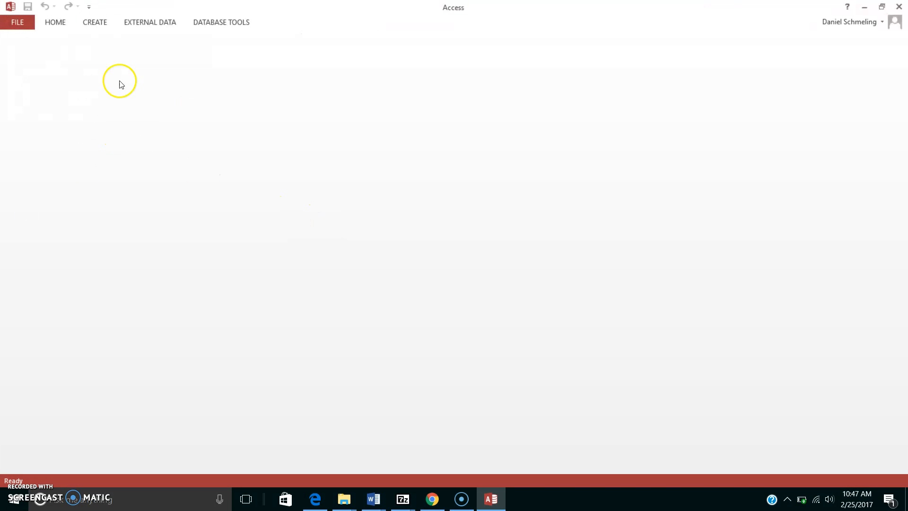
pyautogui.click(55, 21)
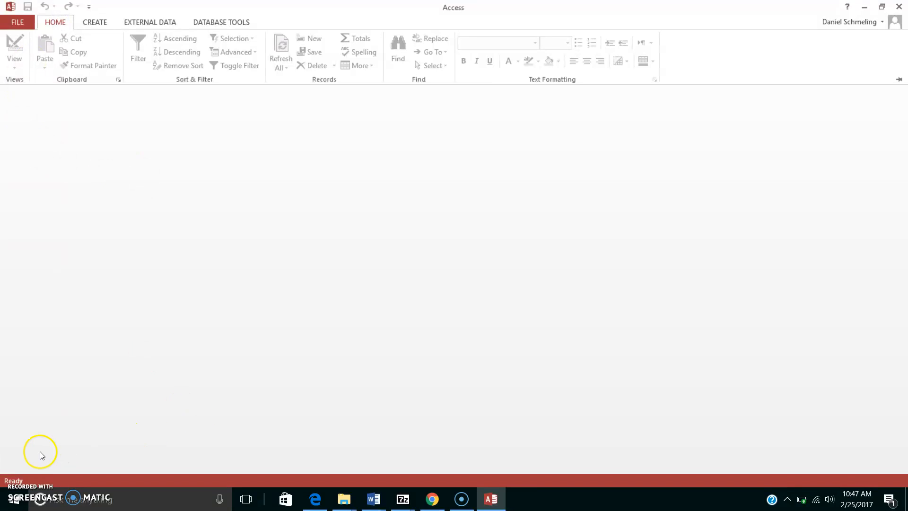
pyautogui.click(21, 467)
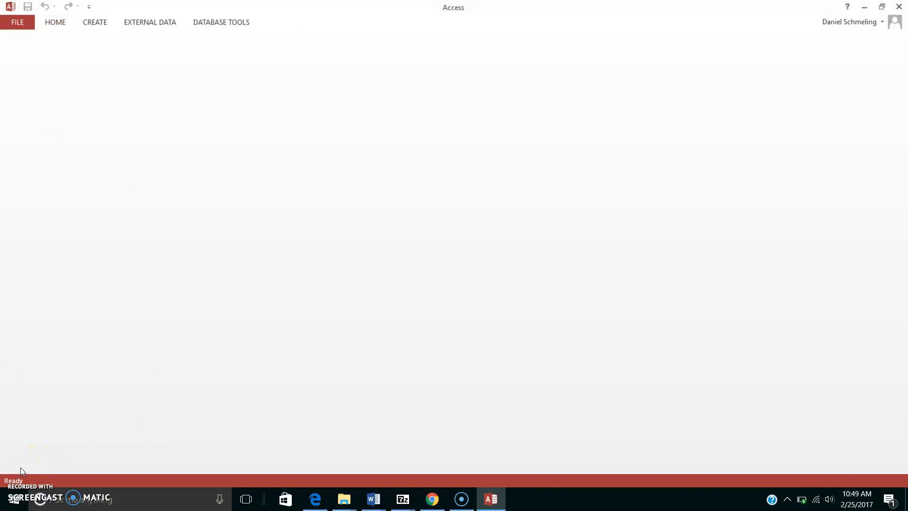
# - Start a new database and search the online templates for event
pyautogui.click(19, 22)
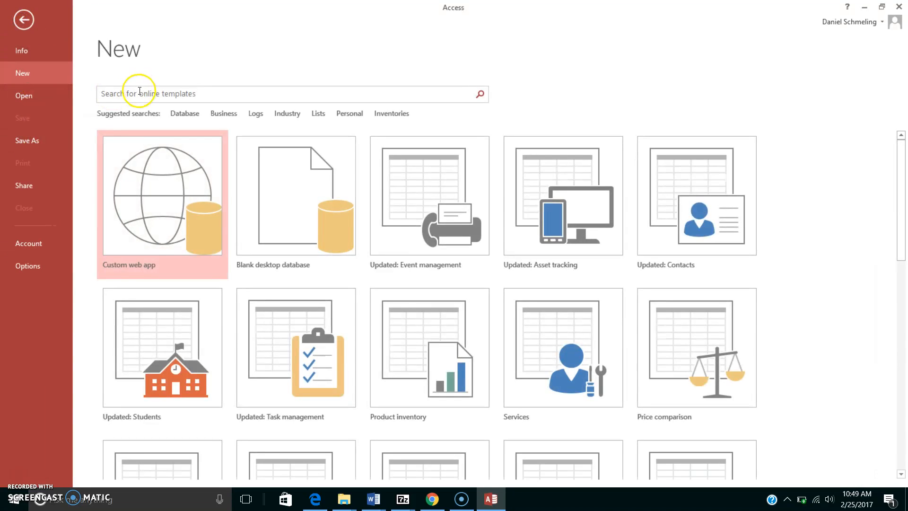
pyautogui.click(23, 20)
pyautogui.click(25, 19)
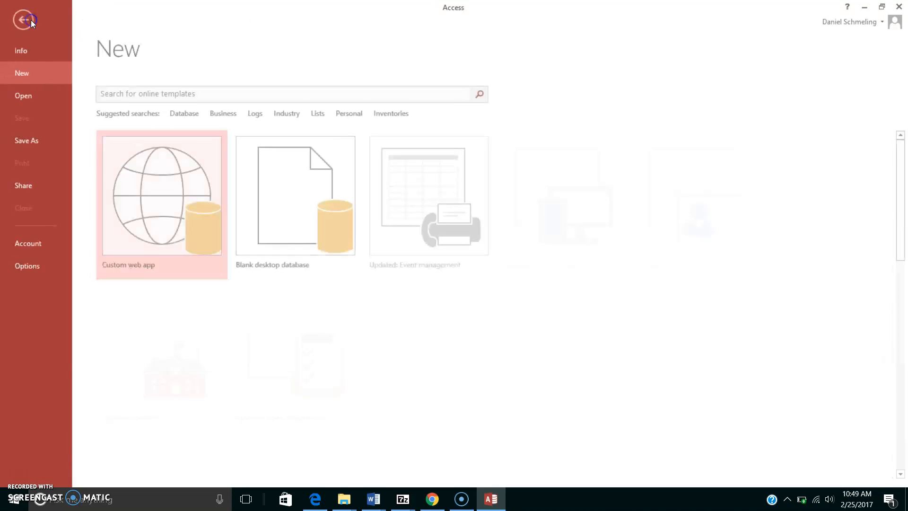
pyautogui.click(132, 99)
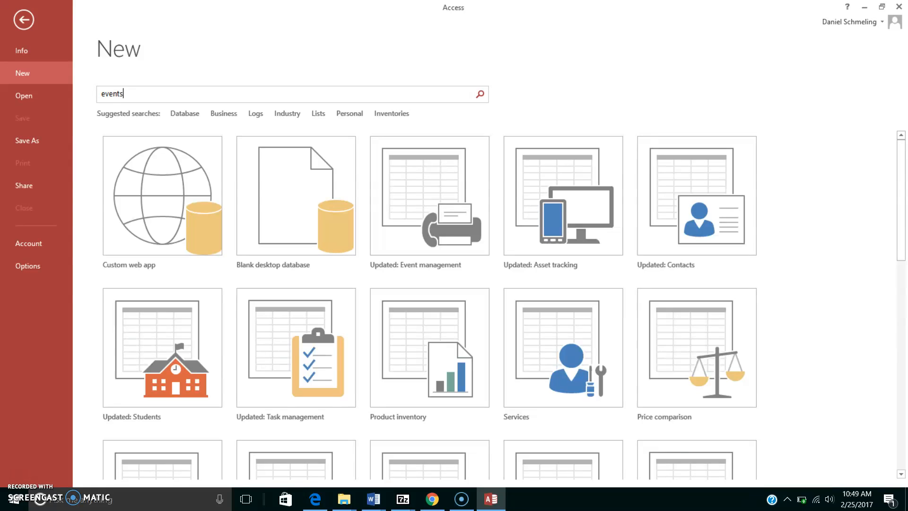
pyautogui.press('Return')
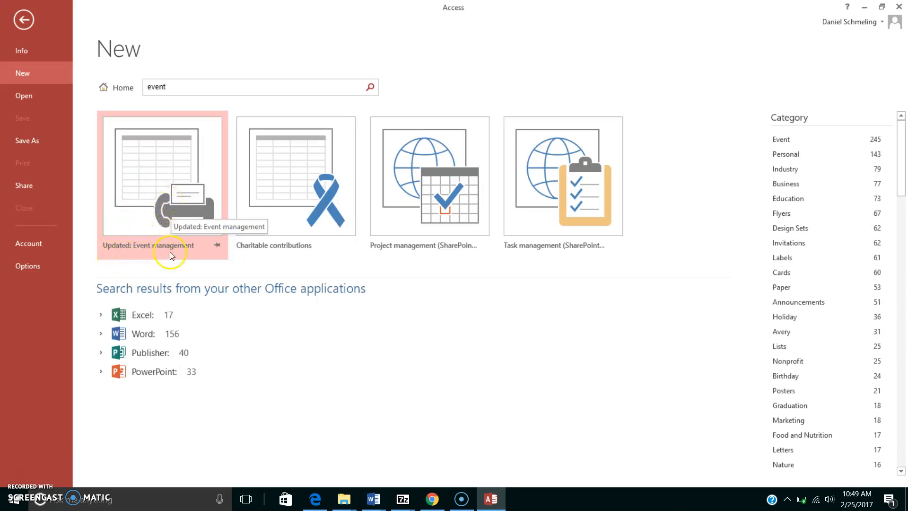
# - Create a database from the Updated: Event management template, naming the file with the owner's last and first name followed by _1g_Public_Events
pyautogui.click(134, 152)
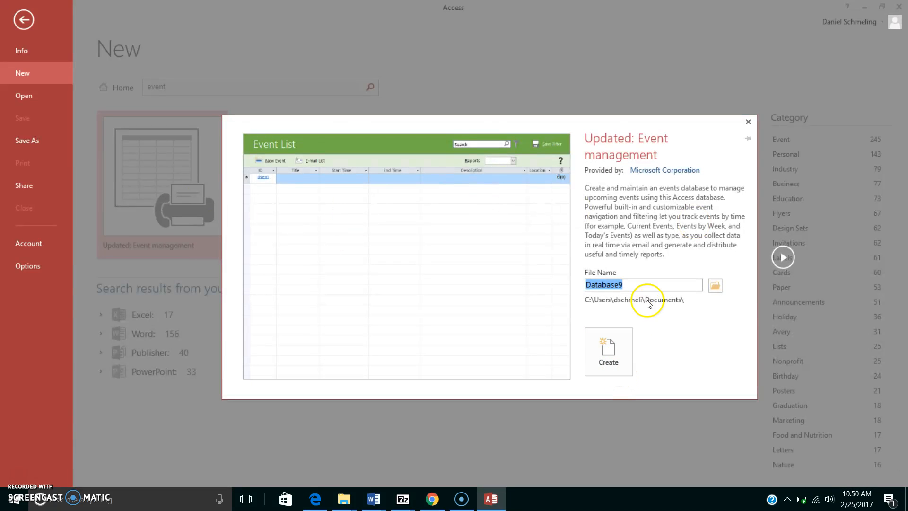
pyautogui.moveTo(637, 286); pyautogui.dragTo(571, 287)
pyautogui.write('Schmeling')
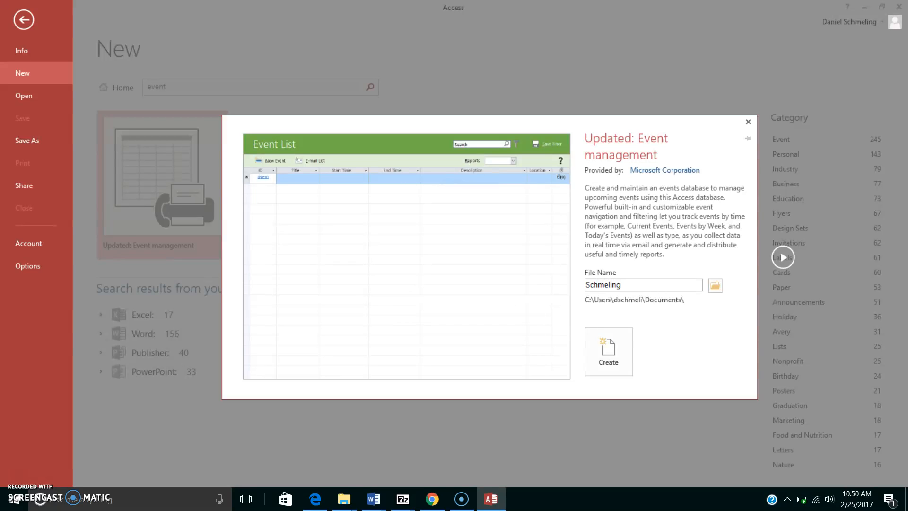
pyautogui.write('_Daniel_1g_Public_events')
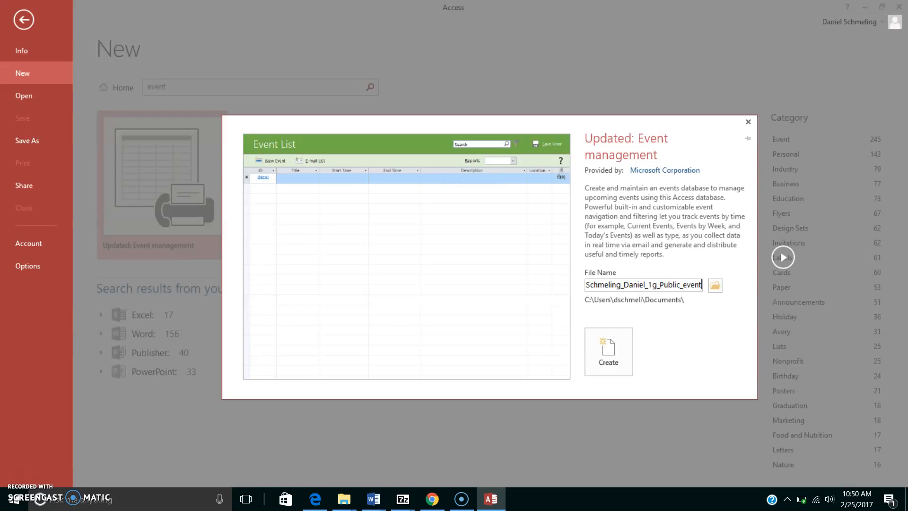
pyautogui.press('BackSpace')
pyautogui.press('BackSpace')
pyautogui.press('BackSpace')
pyautogui.press('BackSpace')
pyautogui.press('BackSpace')
pyautogui.write('VETNS')
pyautogui.press('BackSpace')
pyautogui.press('BackSpace')
pyautogui.press('BackSpace')
pyautogui.write('s')
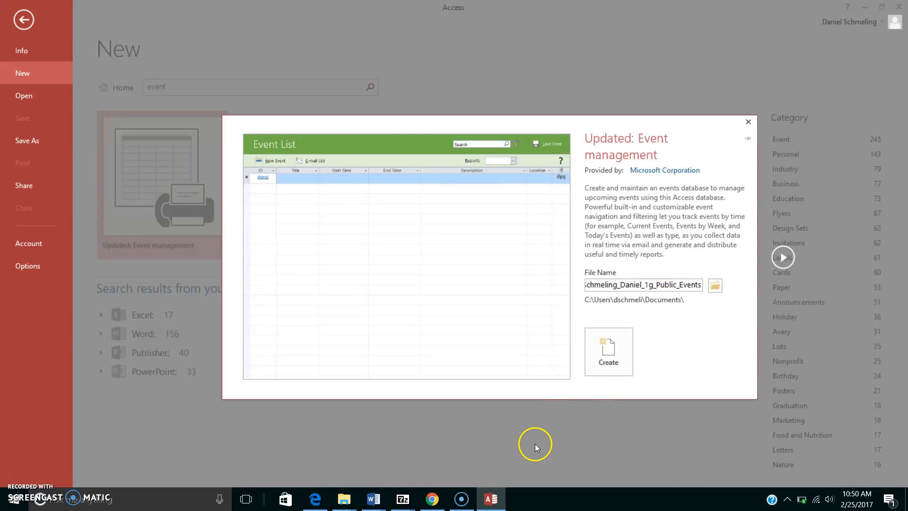
pyautogui.click(613, 373)
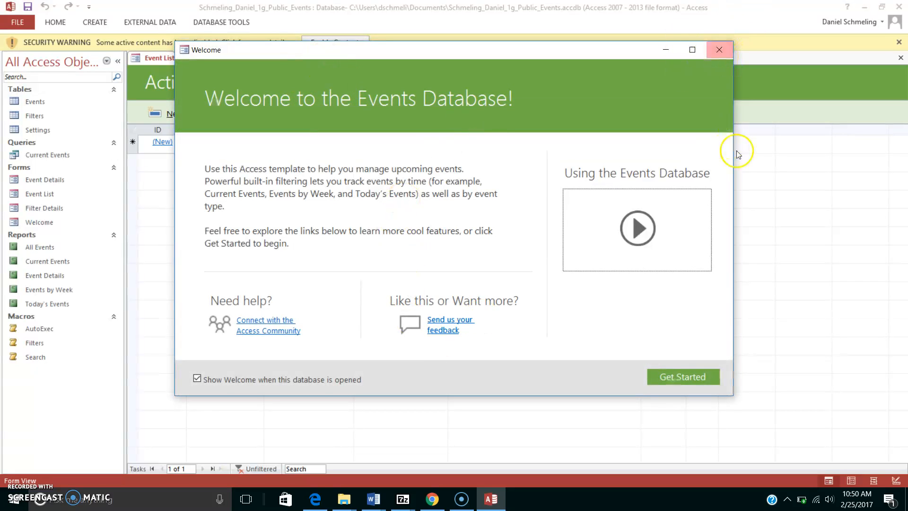
# - Dismiss the Welcome form with its show-on-open option turned off, and enable the new database's active content
pyautogui.click(196, 379)
pyautogui.click(719, 50)
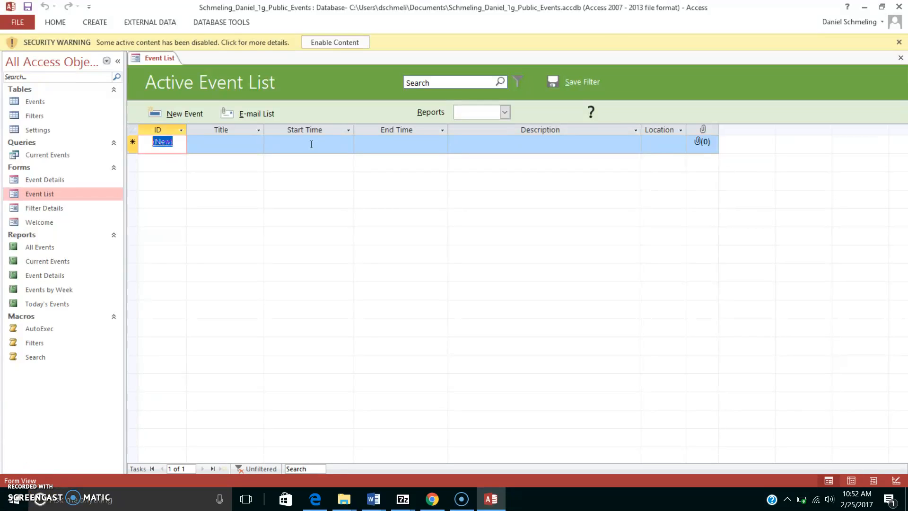
pyautogui.click(336, 43)
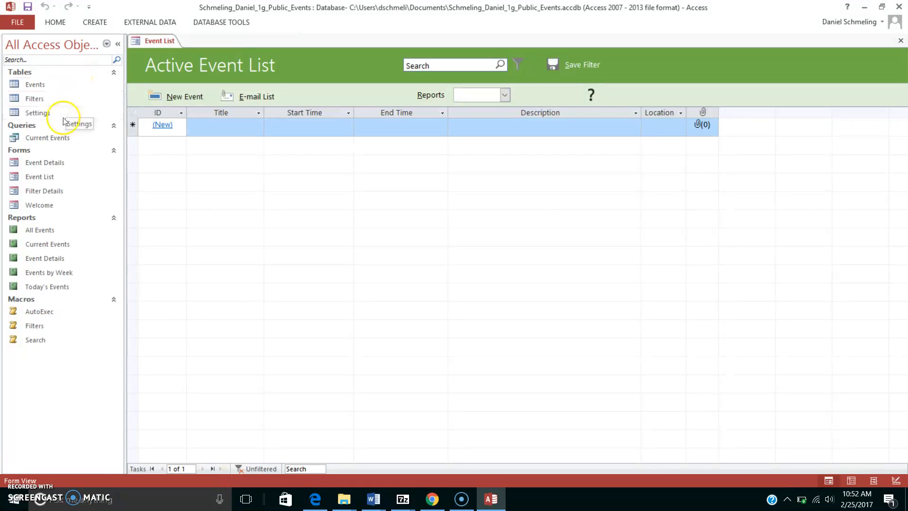
# - Start a new event from the Event List form and give it the title Groundbreaking
pyautogui.click(41, 176)
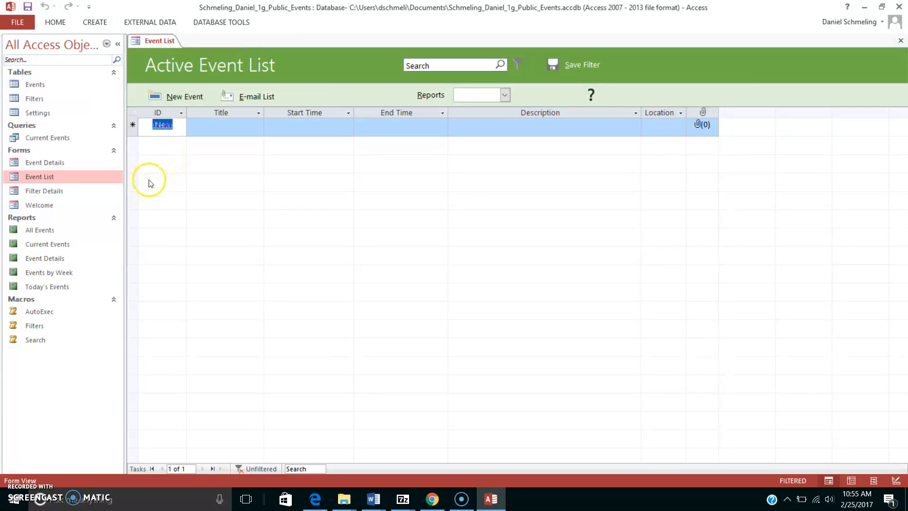
pyautogui.click(162, 124)
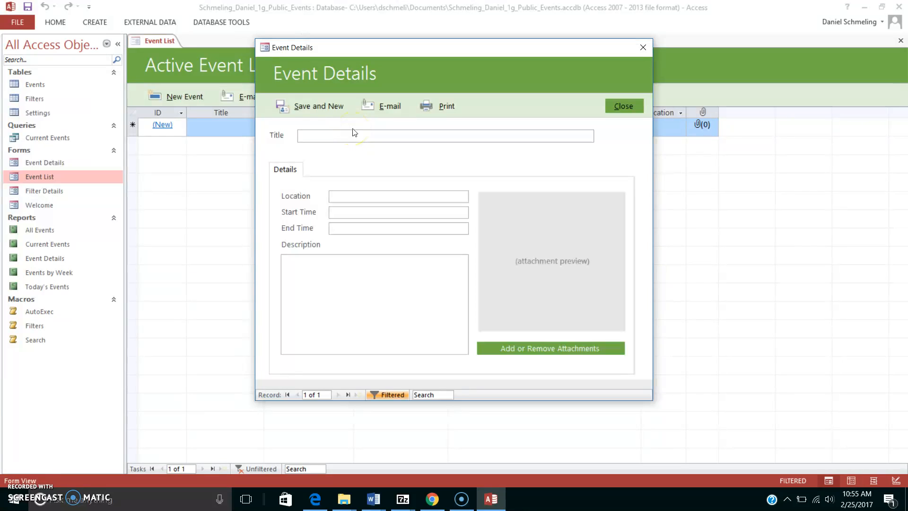
pyautogui.write('Groundbreaking')
# - Set the Groundbreaking event's location to Northeast Campus
pyautogui.click(347, 196)
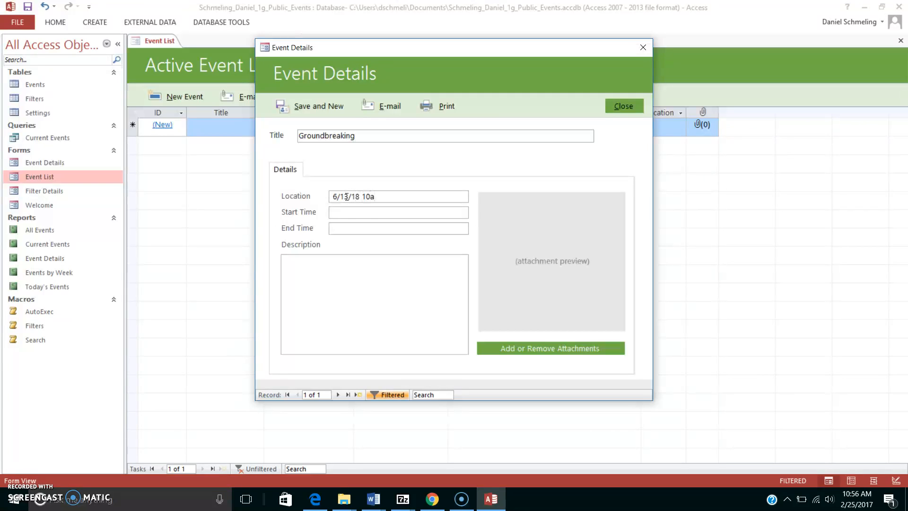
pyautogui.click(355, 212)
pyautogui.moveTo(388, 198); pyautogui.dragTo(326, 199)
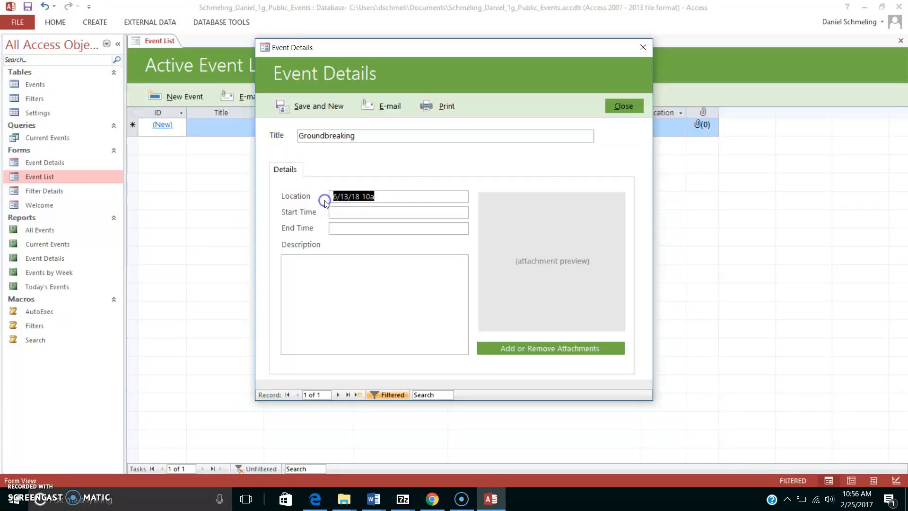
pyautogui.press('Delete')
pyautogui.write('Northeast Campus')
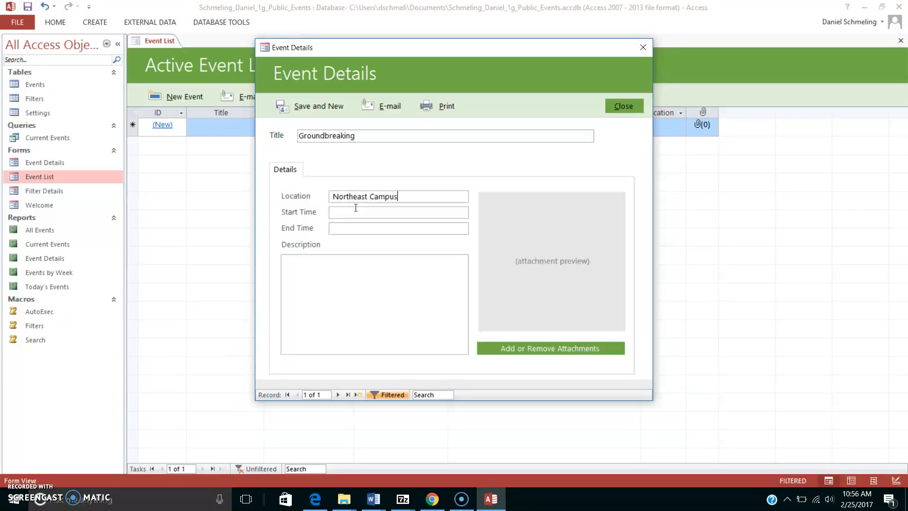
# - Set the Groundbreaking event's start time to 6/13/18 10 AM and its end time to 6/13/18 11 AM
pyautogui.click(347, 212)
pyautogui.write('6/13/18 10a')
pyautogui.press('Tab')
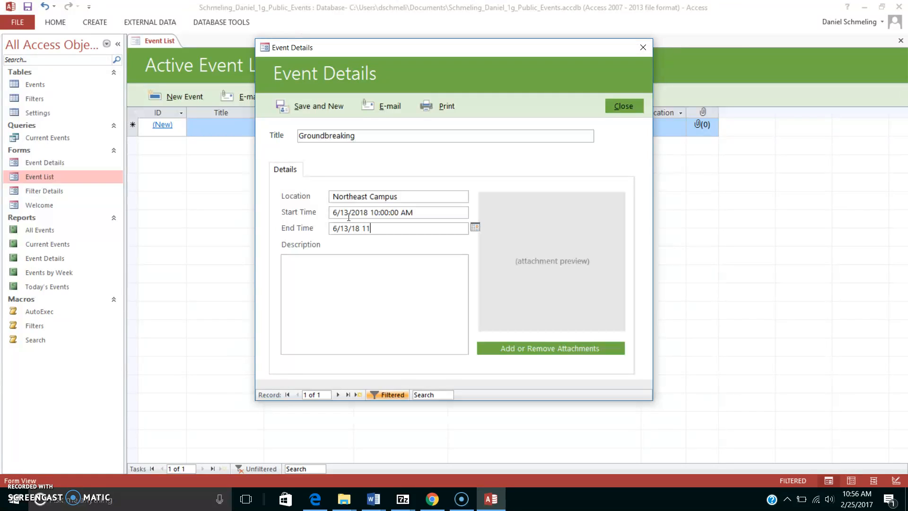
pyautogui.press('Tab')
# - Enter the description Student Cetner groundbreaking for the event and save the record, moving on to a new one
pyautogui.click(336, 272)
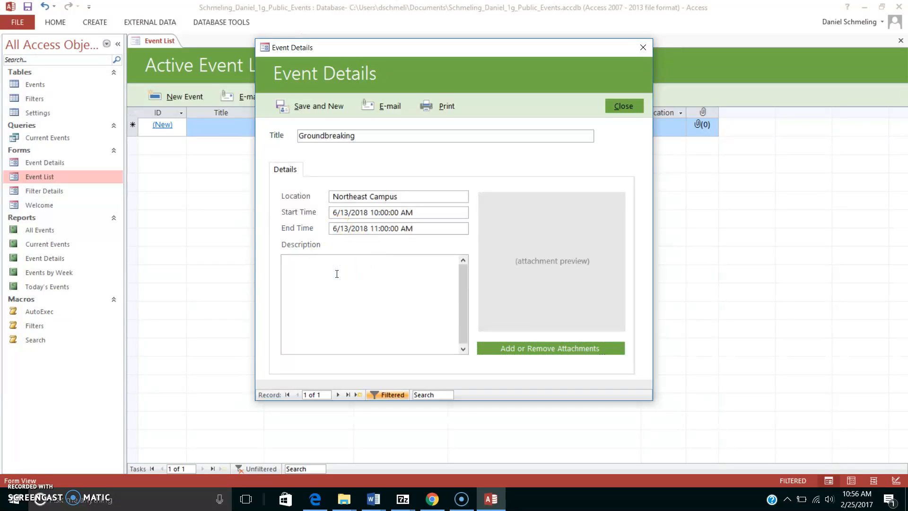
pyautogui.write('Student Cetner groudngreaking')
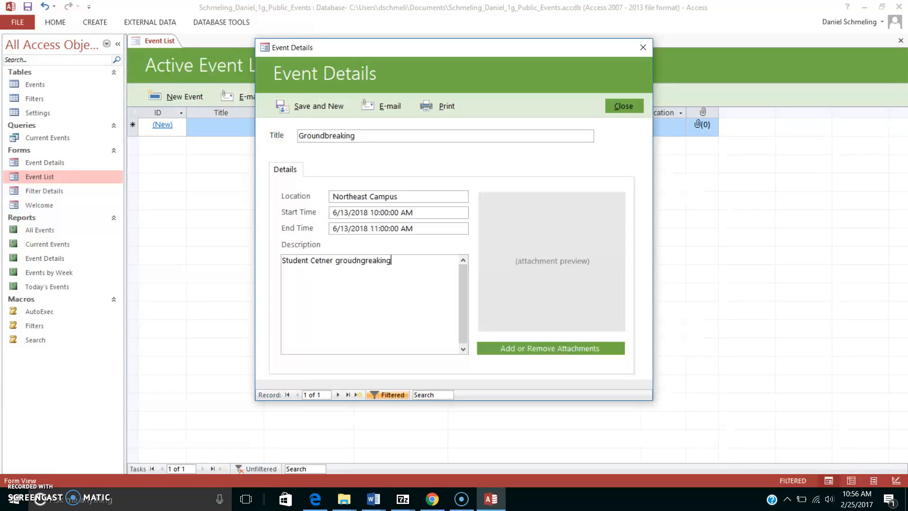
pyautogui.press('BackSpace')
pyautogui.press('BackSpace')
pyautogui.press('BackSpace')
pyautogui.press('BackSpace')
pyautogui.press('BackSpace')
pyautogui.click(297, 113)
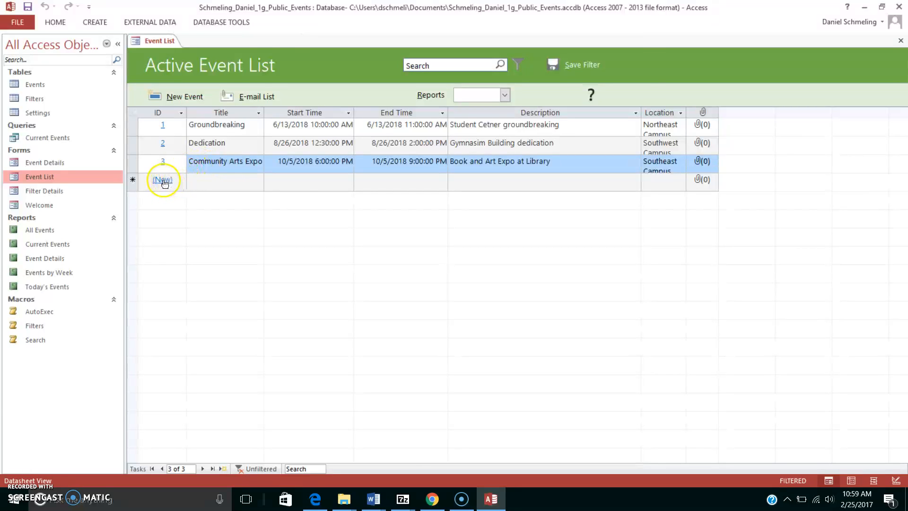
# - Open and close a blank event record, and organize the database's object list by Tables and Related Views
pyautogui.click(164, 181)
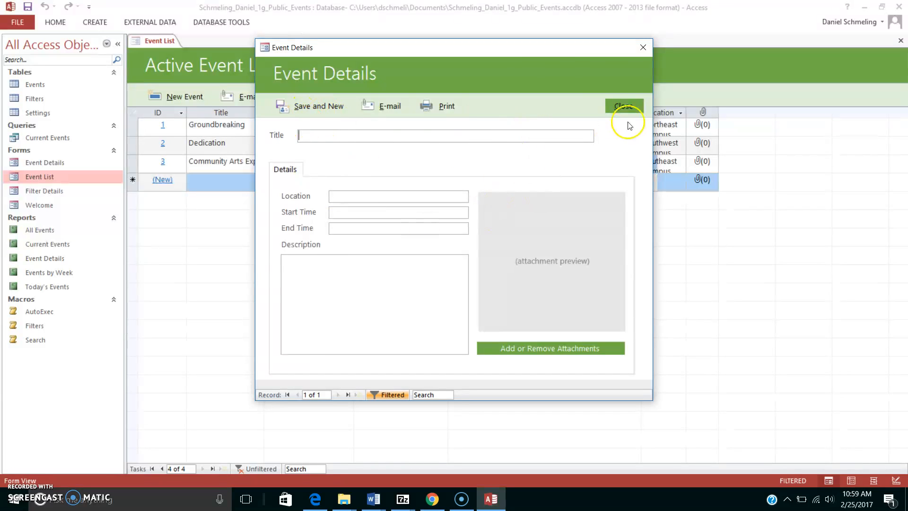
pyautogui.click(623, 106)
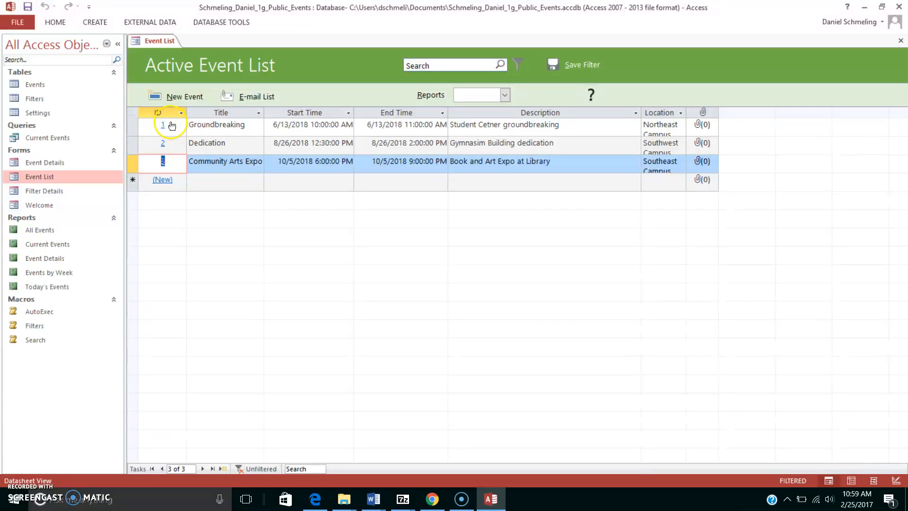
pyautogui.click(106, 44)
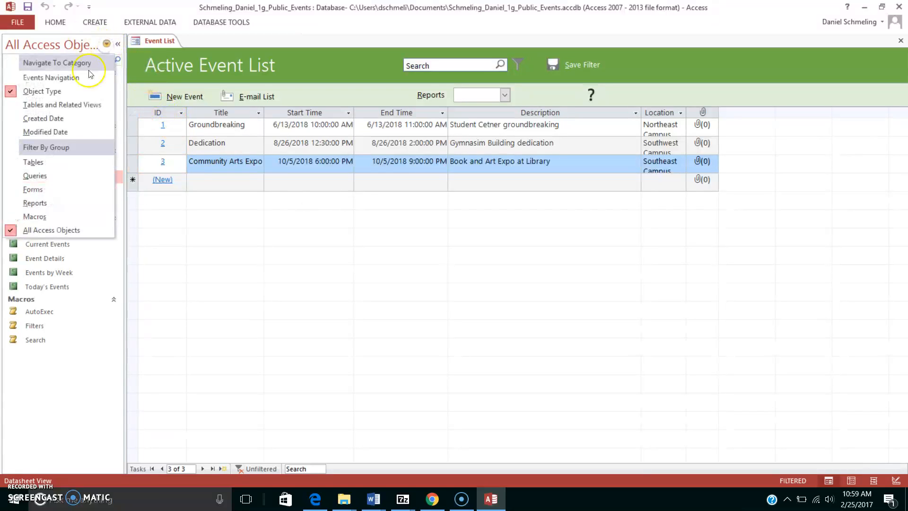
pyautogui.click(60, 105)
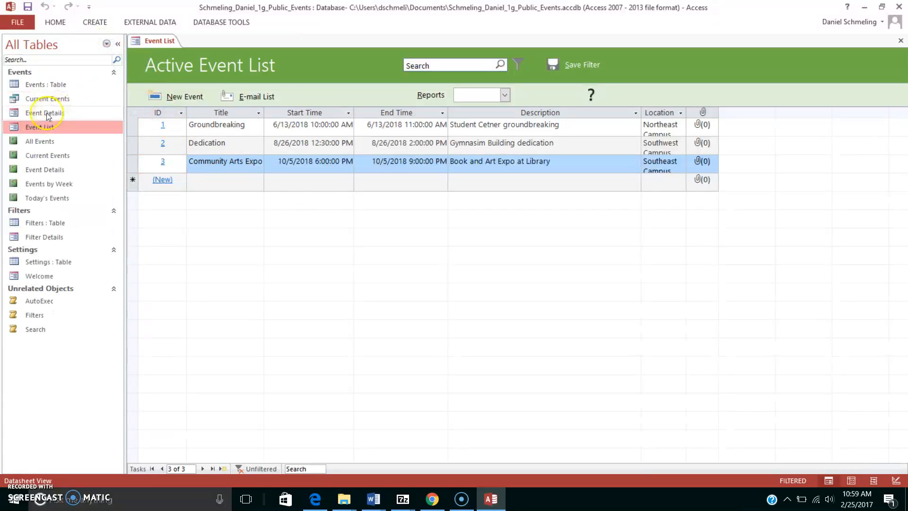
pyautogui.click(101, 49)
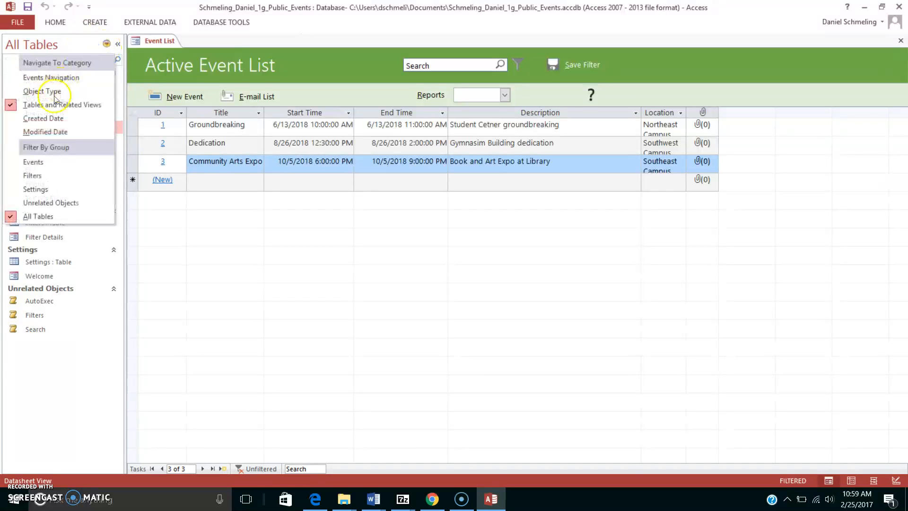
pyautogui.click(85, 360)
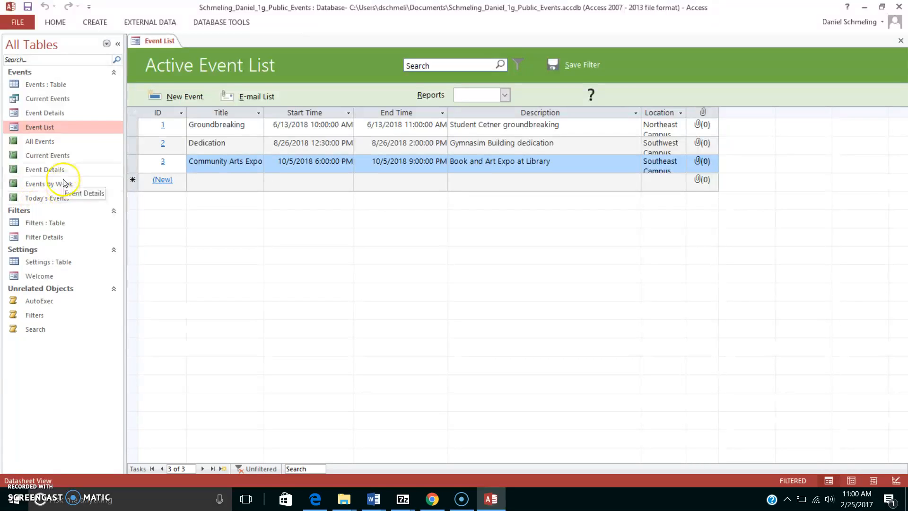
# - Open the Current Events report and switch it to Layout View
pyautogui.doubleClick(43, 169)
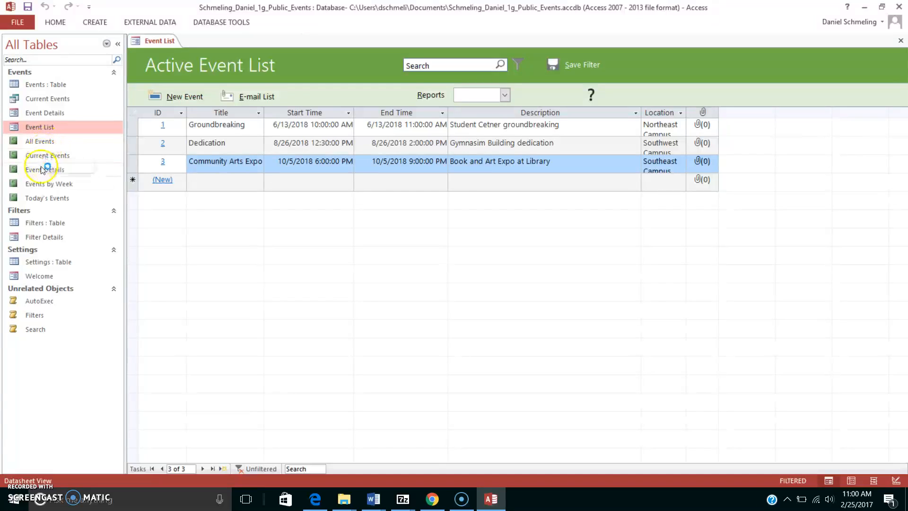
pyautogui.doubleClick(65, 156)
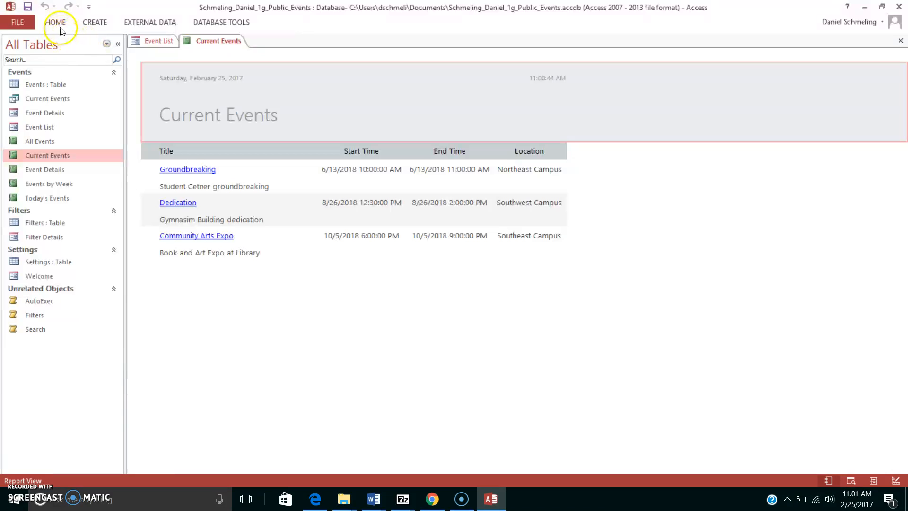
pyautogui.click(57, 23)
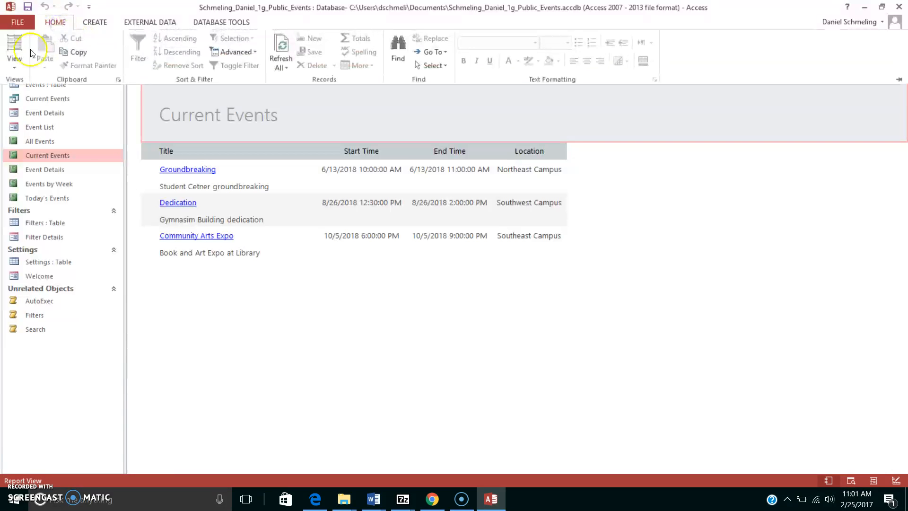
pyautogui.click(15, 63)
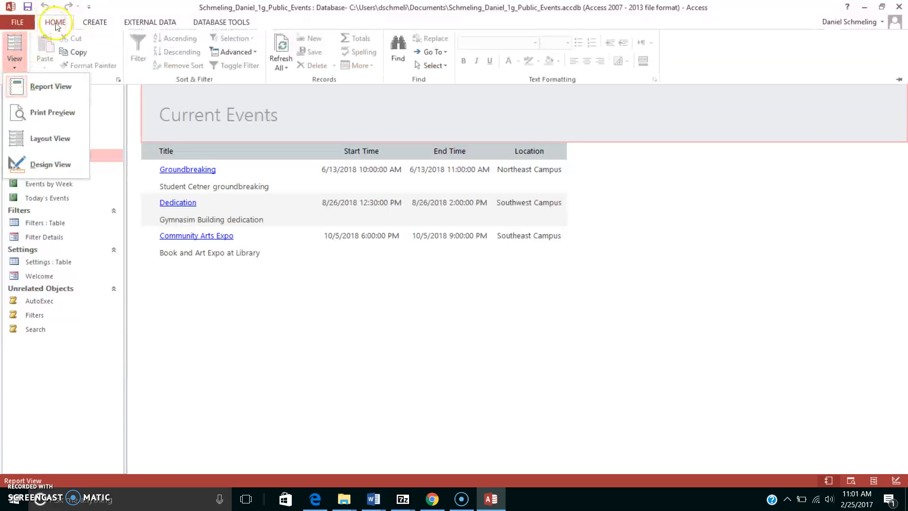
pyautogui.click(38, 136)
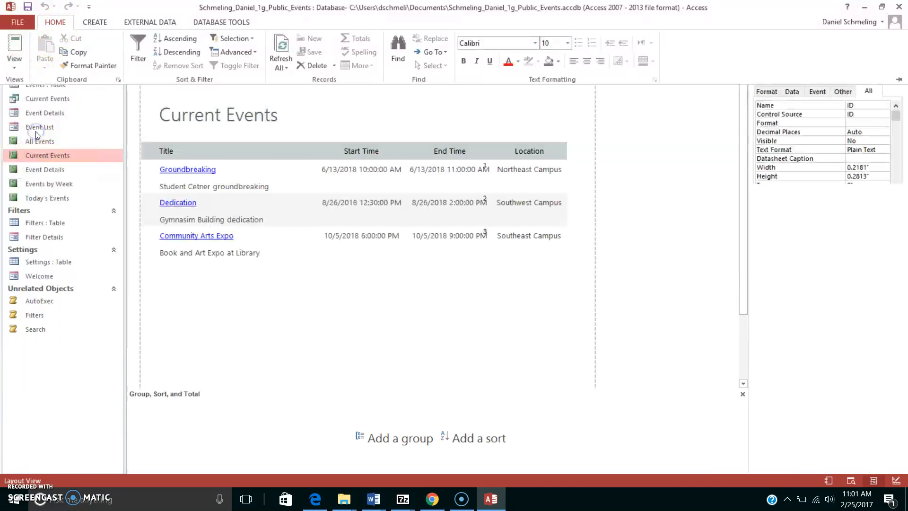
# - Replace the Current Events report's title with the owner's last and first name followed by 1G
pyautogui.click(160, 119)
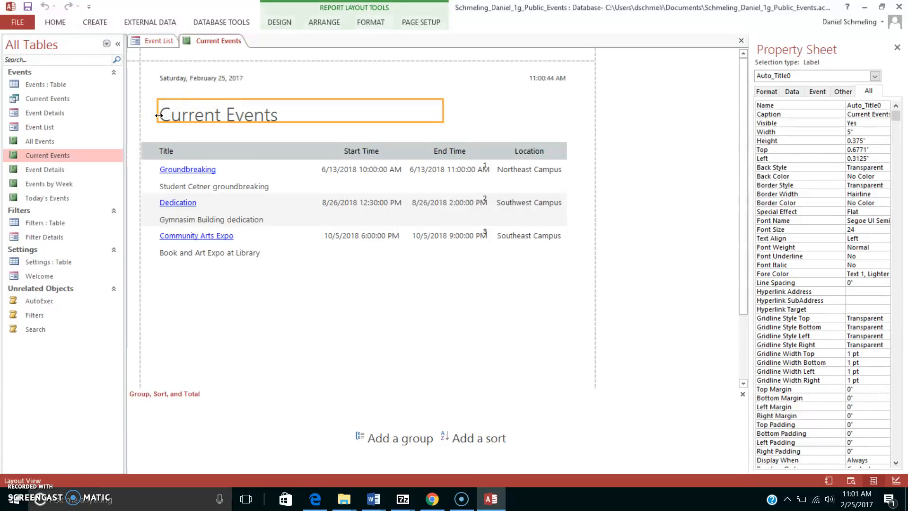
pyautogui.click(160, 116)
pyautogui.press('BackSpace')
pyautogui.press('BackSpace')
pyautogui.press('BackSpace')
pyautogui.press('BackSpace')
pyautogui.press('BackSpace')
pyautogui.press('BackSpace')
pyautogui.press('BackSpace')
pyautogui.press('BackSpace')
pyautogui.press('BackSpace')
pyautogui.press('BackSpace')
pyautogui.press('BackSpace')
pyautogui.press('BackSpace')
pyautogui.press('BackSpace')
pyautogui.press('BackSpace')
pyautogui.write('S')
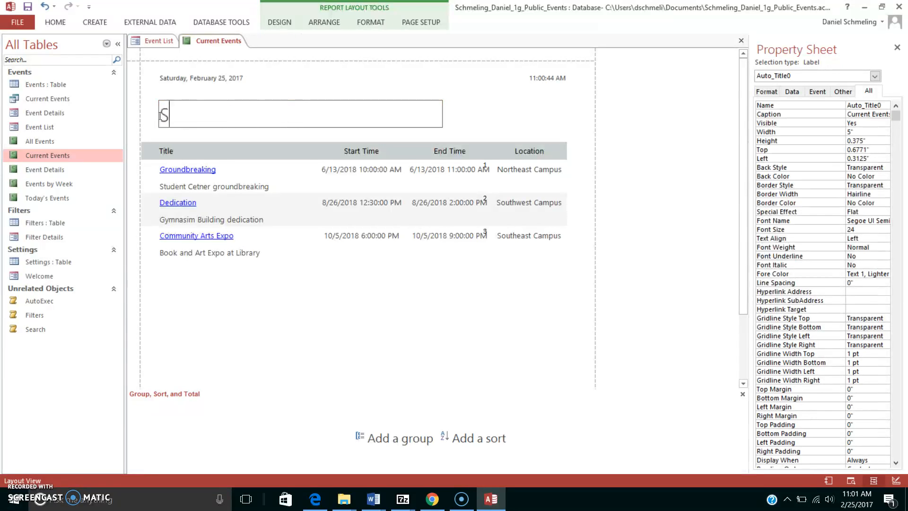
pyautogui.write('chmeling Daniel')
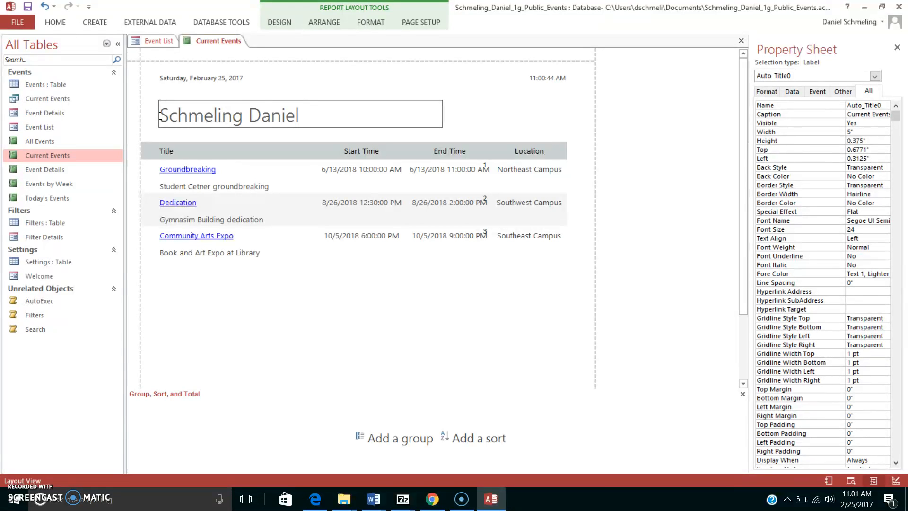
pyautogui.write(' 1G')
pyautogui.press('Return')
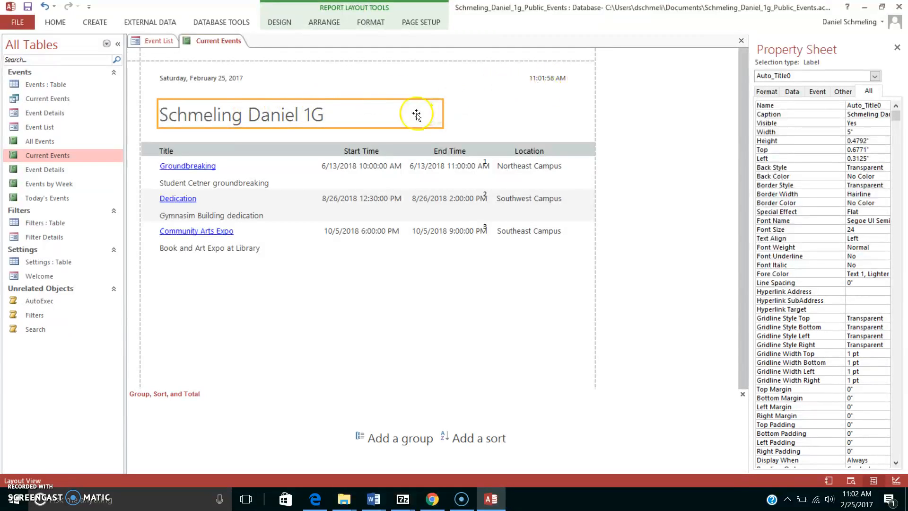
pyautogui.click(338, 118)
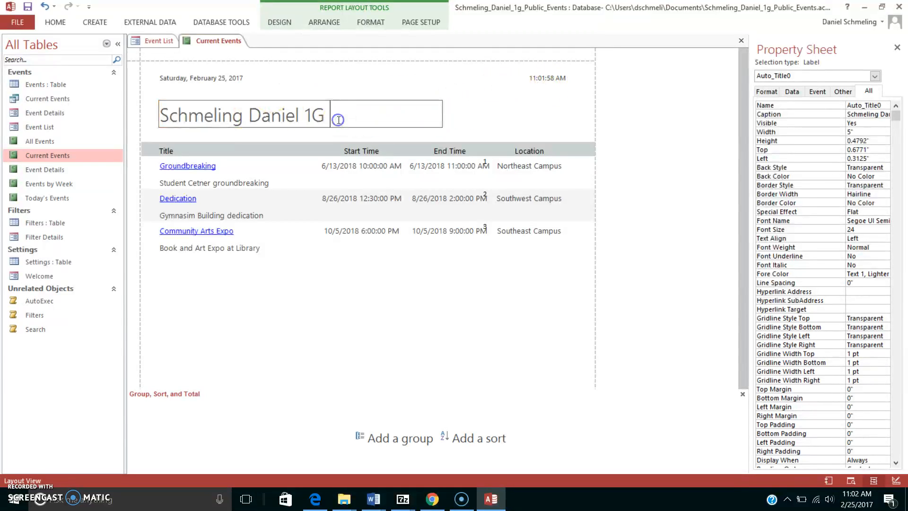
pyautogui.moveTo(339, 120); pyautogui.dragTo(148, 115)
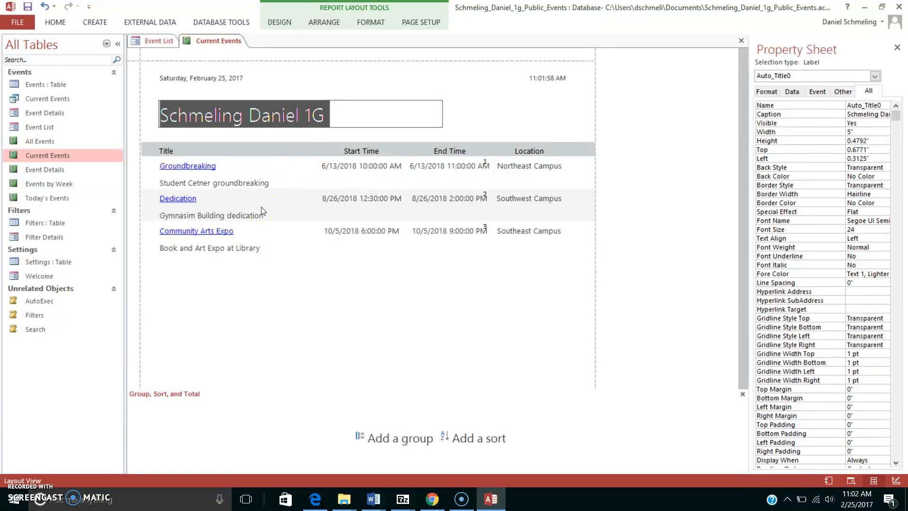
# - Check the Current Events report in Print Preview at full-page zoom and return to Layout View
pyautogui.click(17, 22)
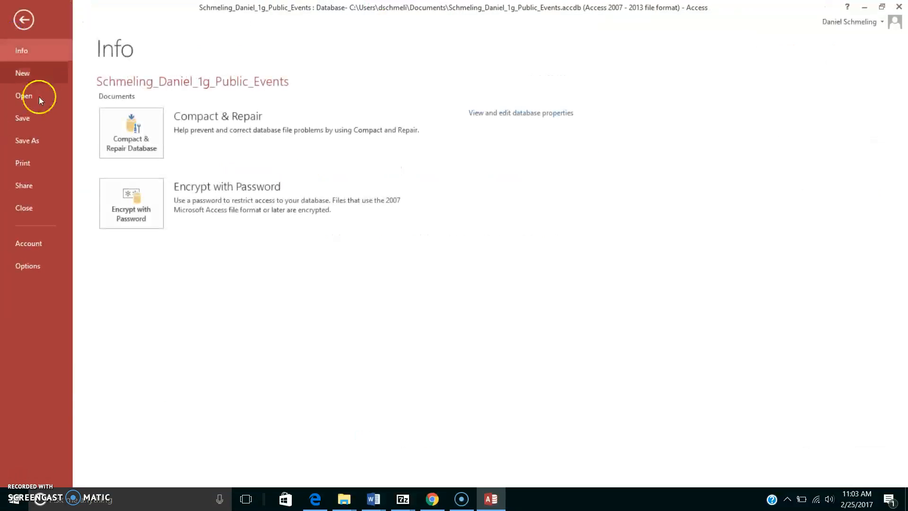
pyautogui.click(22, 161)
pyautogui.click(158, 192)
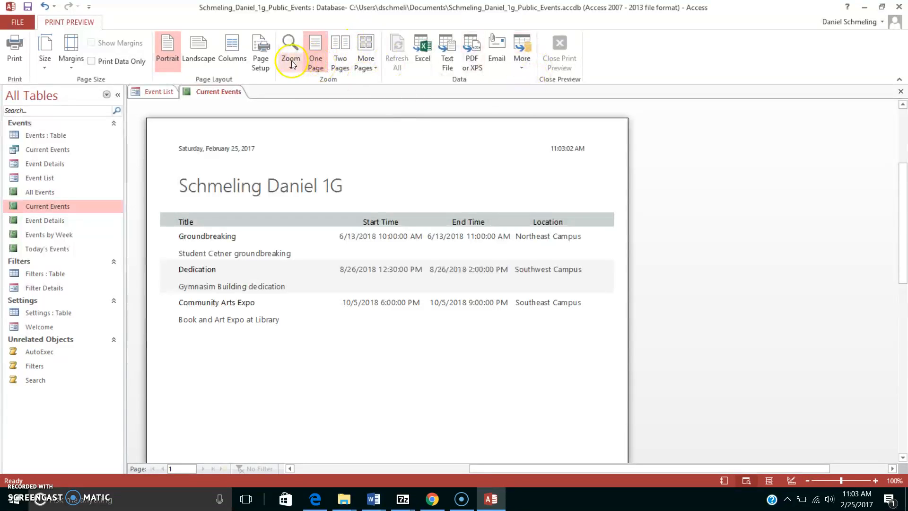
pyautogui.click(316, 182)
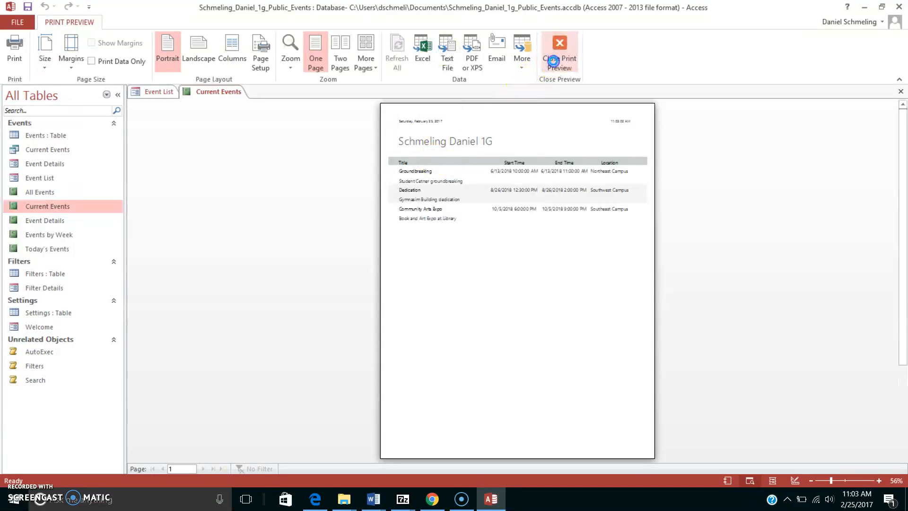
pyautogui.click(554, 56)
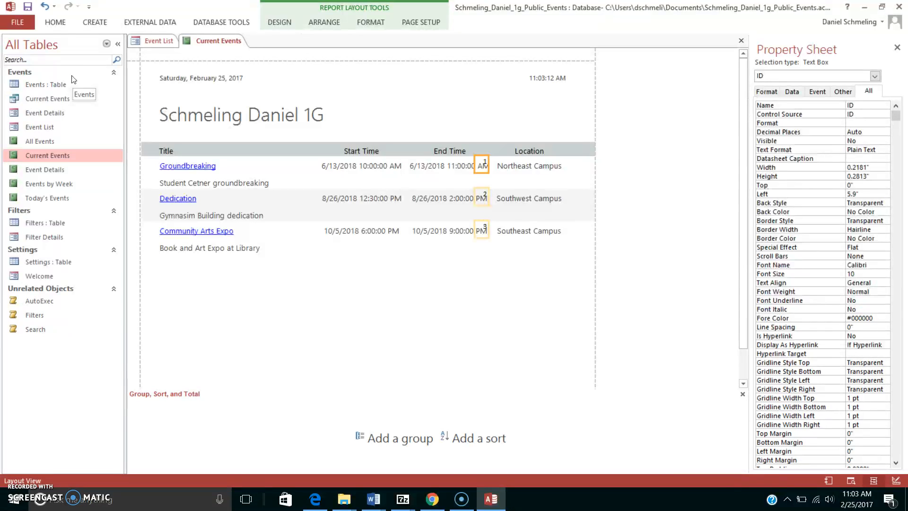
# - Save the retitled Current Events report
pyautogui.click(28, 27)
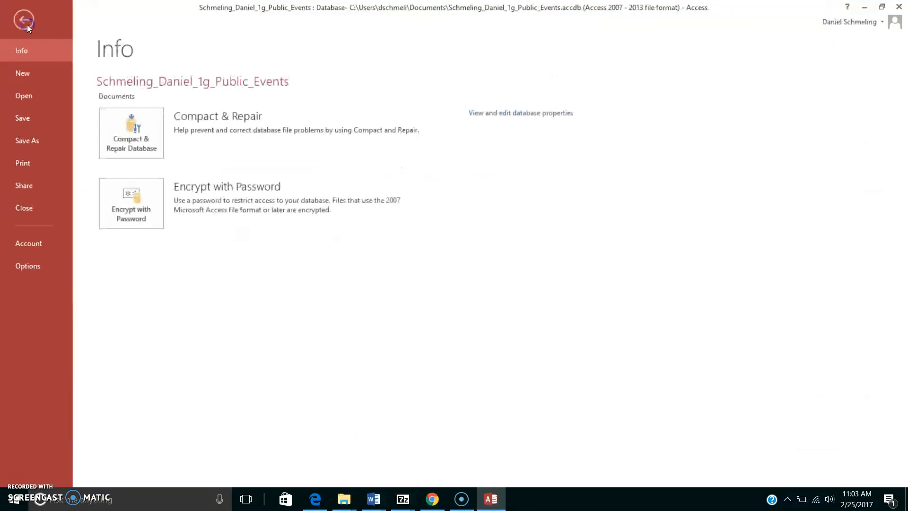
pyautogui.click(22, 117)
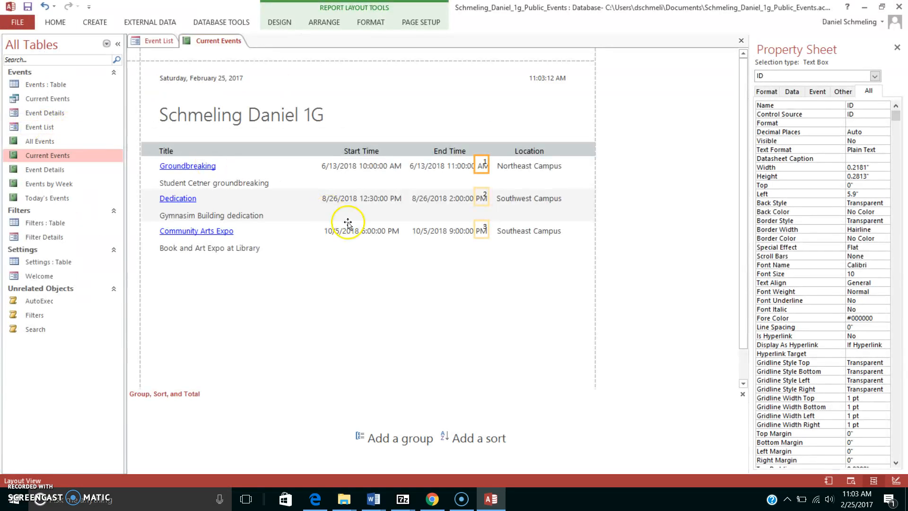